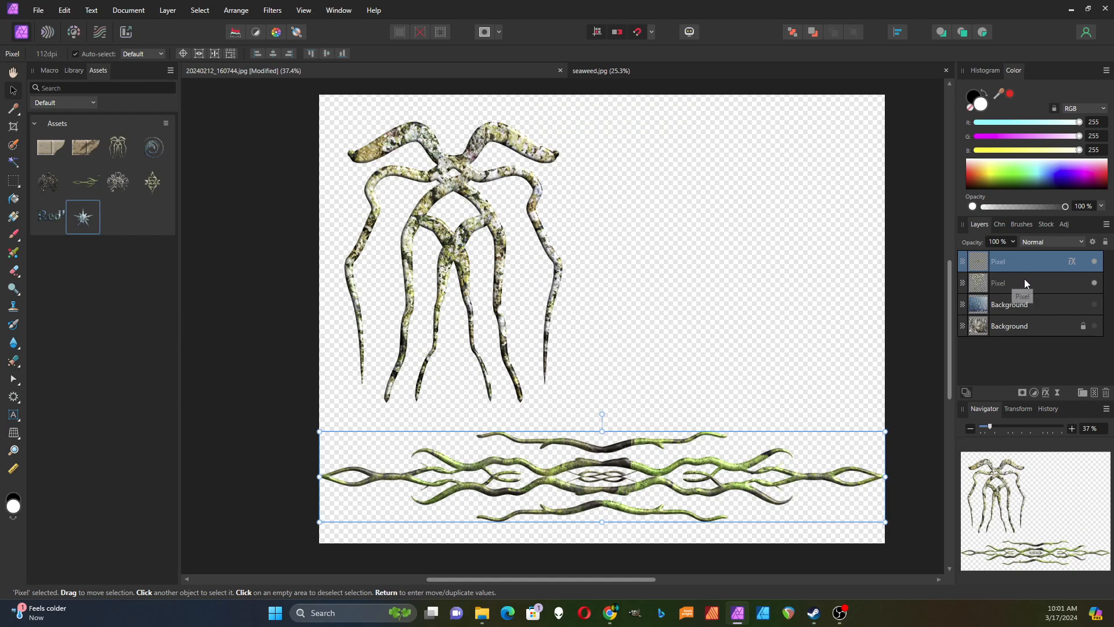
- Delete the two Pixel artwork layers and make both Background photo layers visible
key("Delete")
key("Delete")
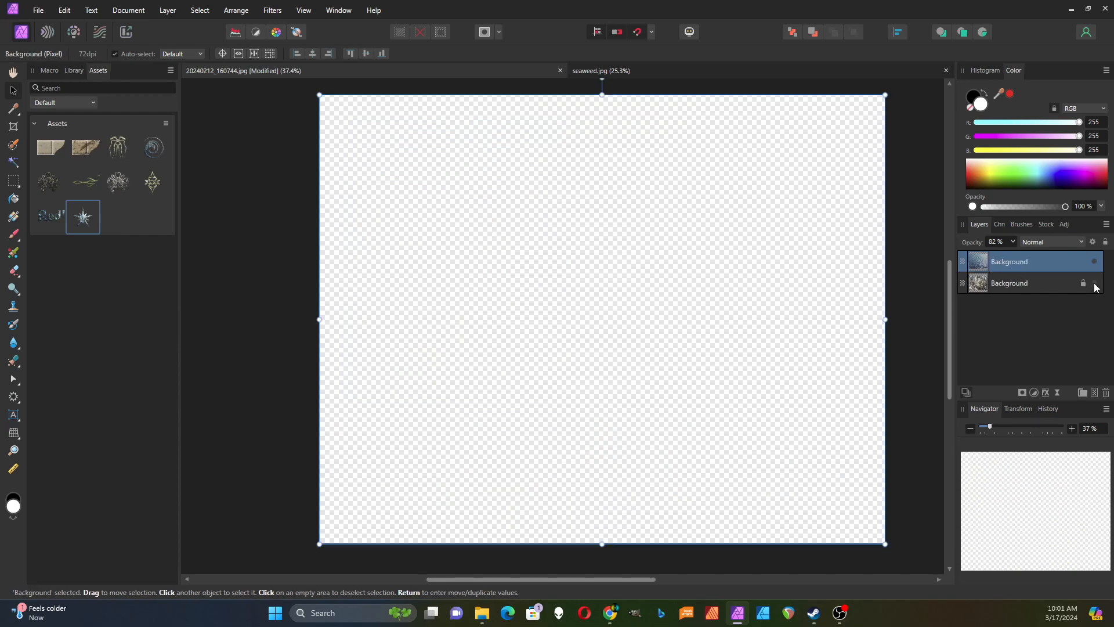
left_click(1016, 283)
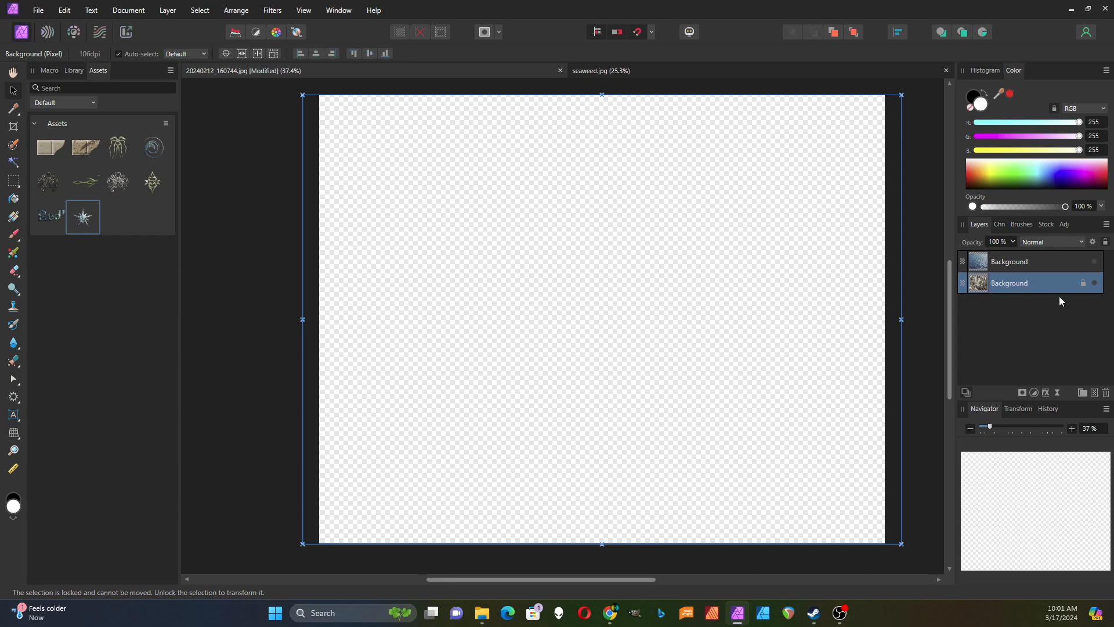
left_click(1094, 283)
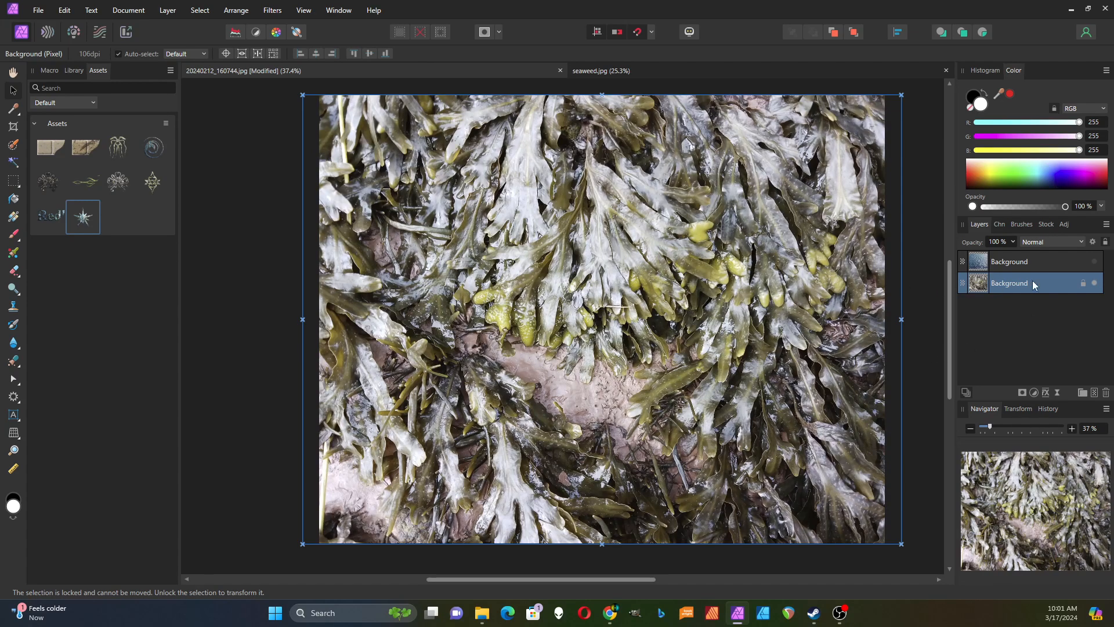
left_click(1054, 261)
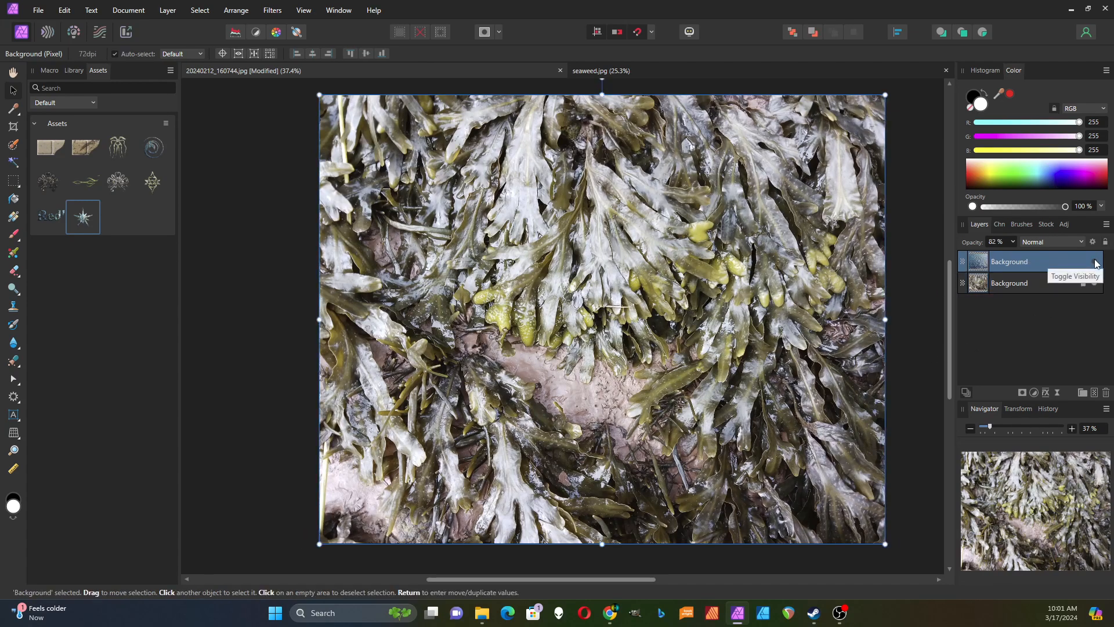
left_click(1094, 261)
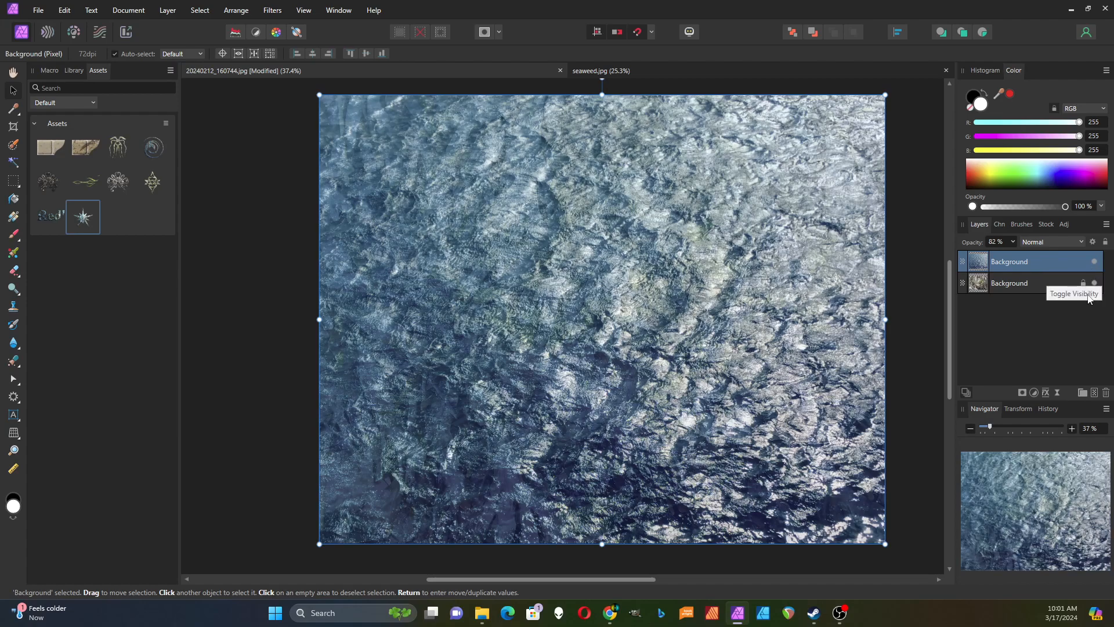
- Set the upper water photo layer to 100% opacity and its blend mode to Hard Light
left_click(1012, 242)
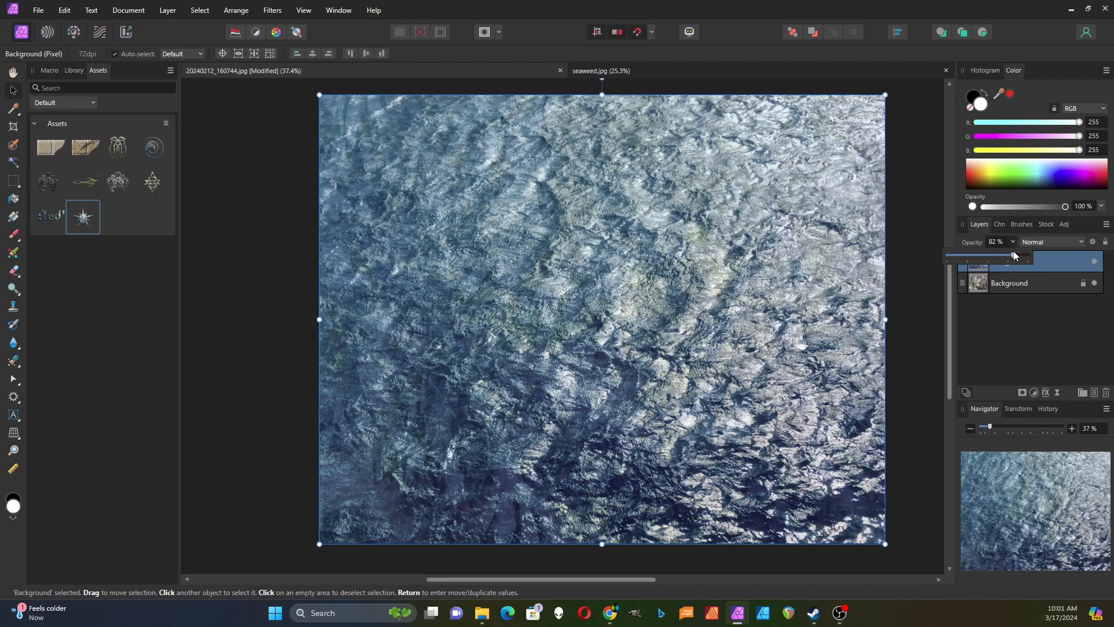
left_click_drag(1014, 259, 1042, 262)
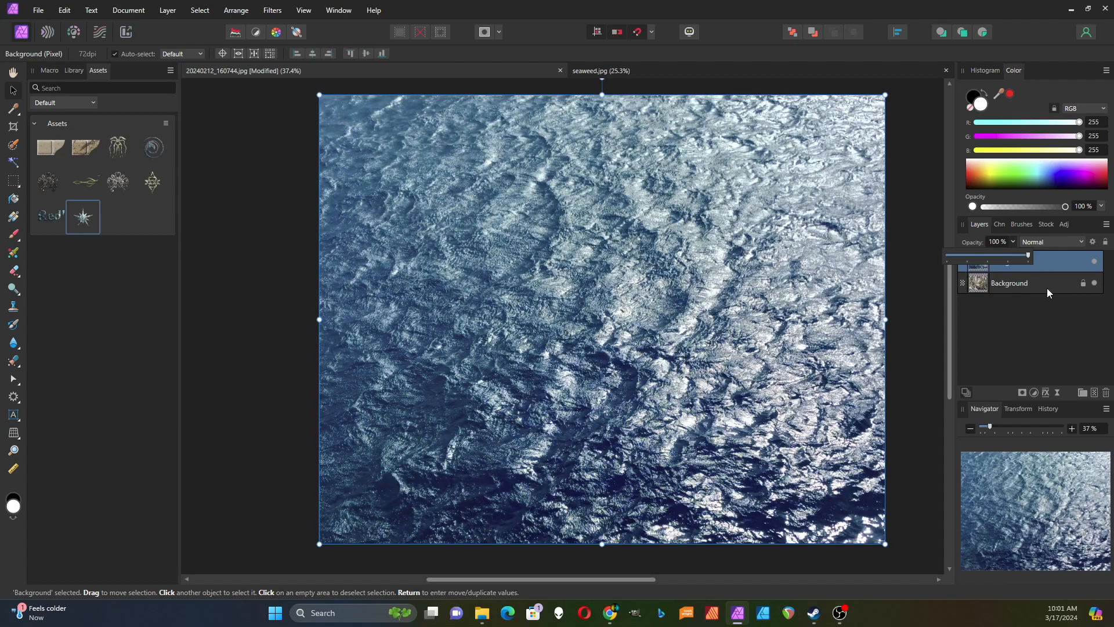
left_click(1013, 283)
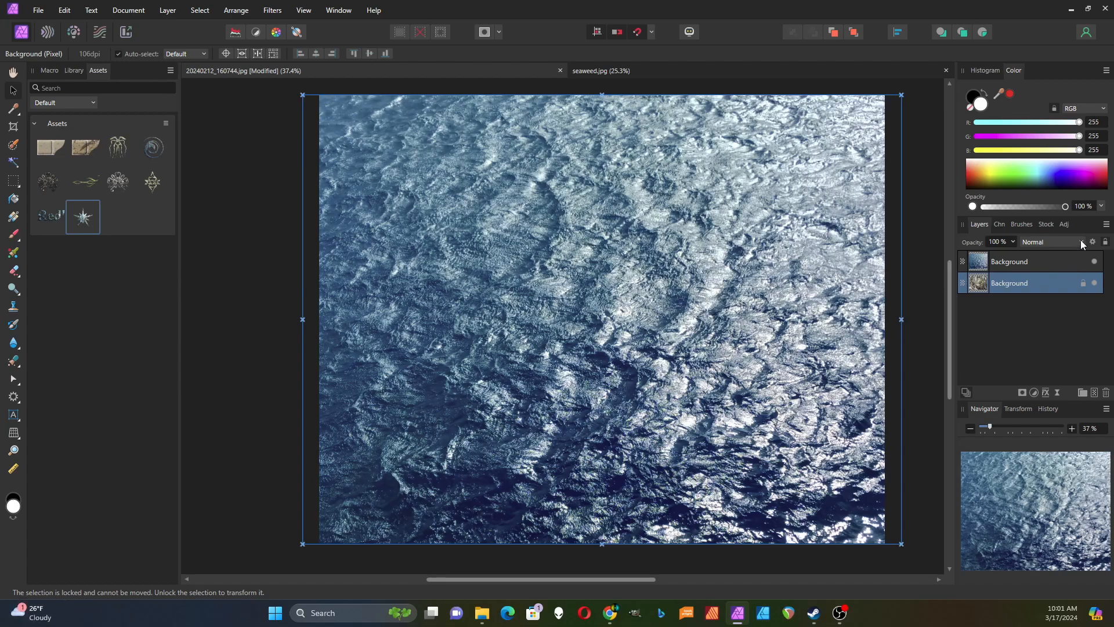
left_click(1059, 262)
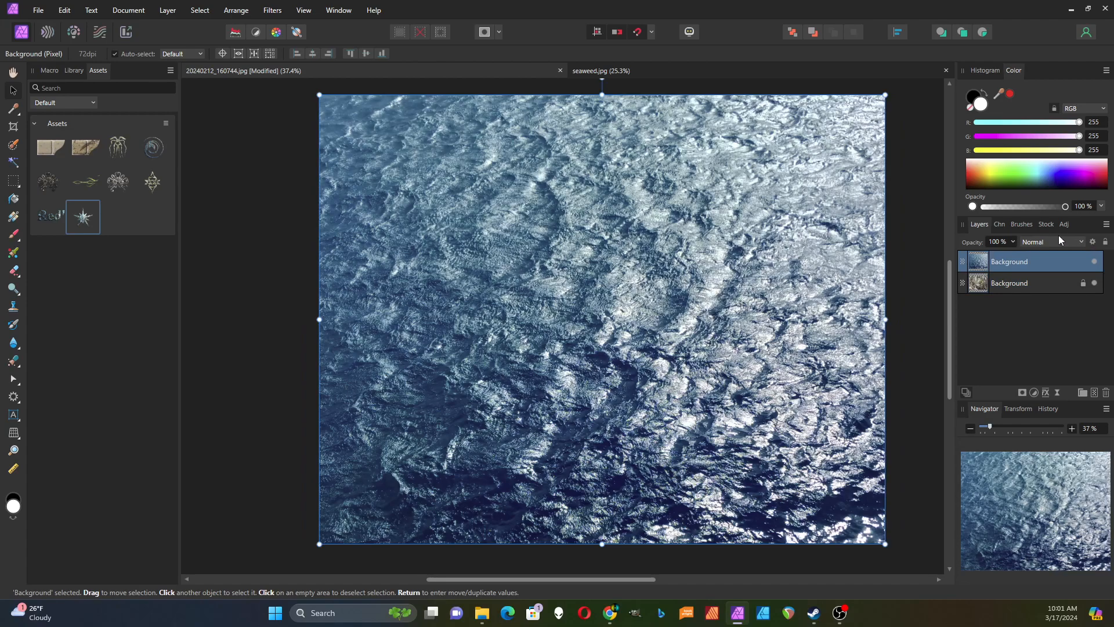
left_click(1080, 241)
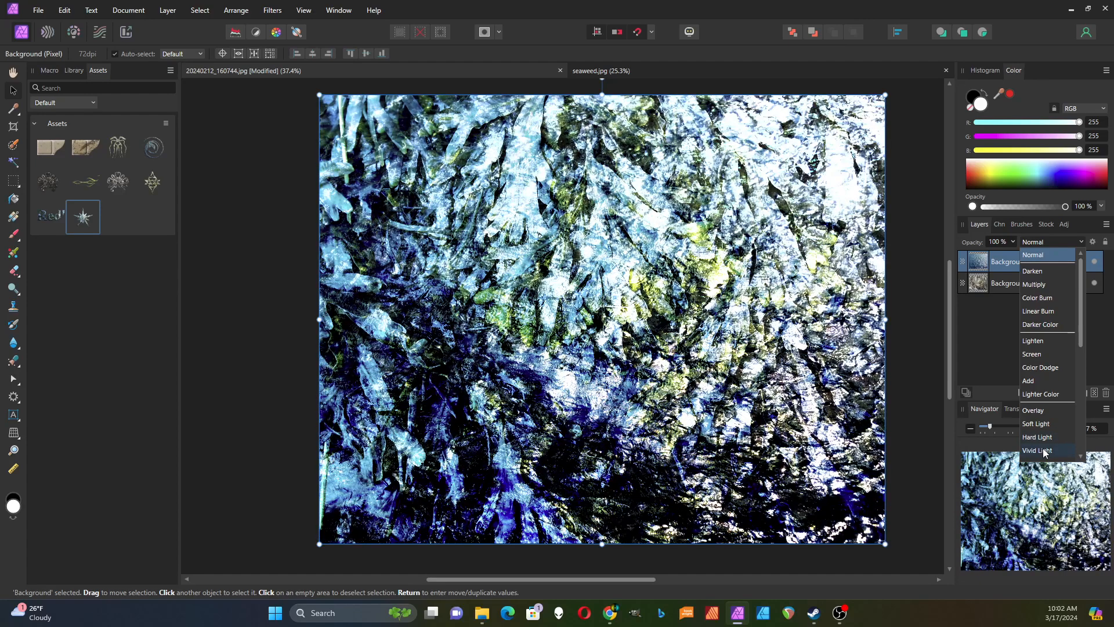
left_click(1037, 437)
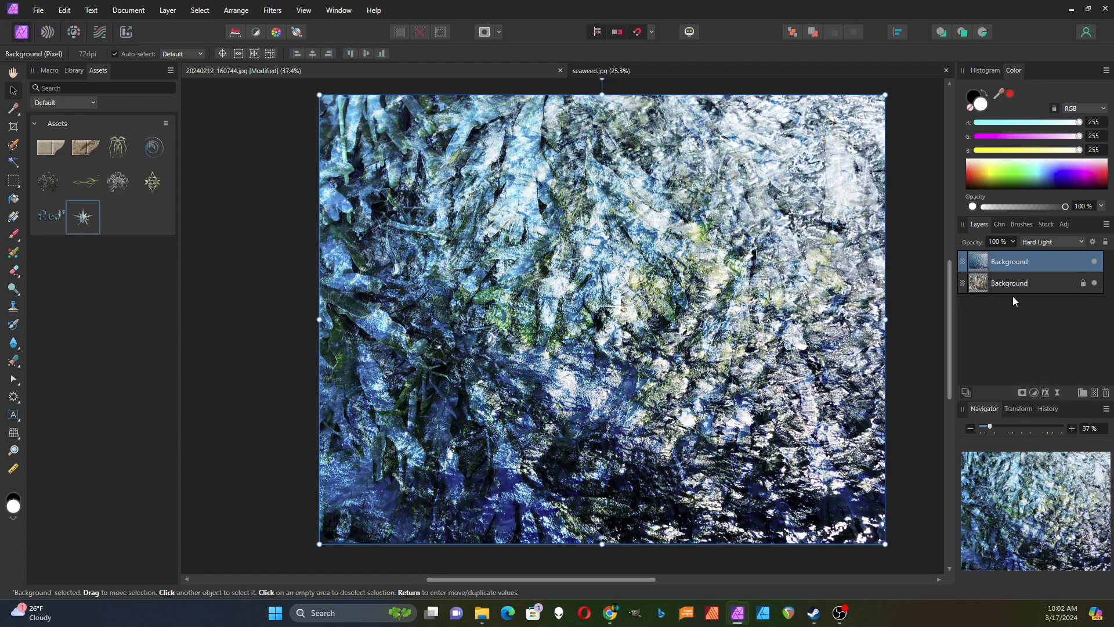
- Lower the Hard Light water layer's opacity to 78%
left_click(1013, 242)
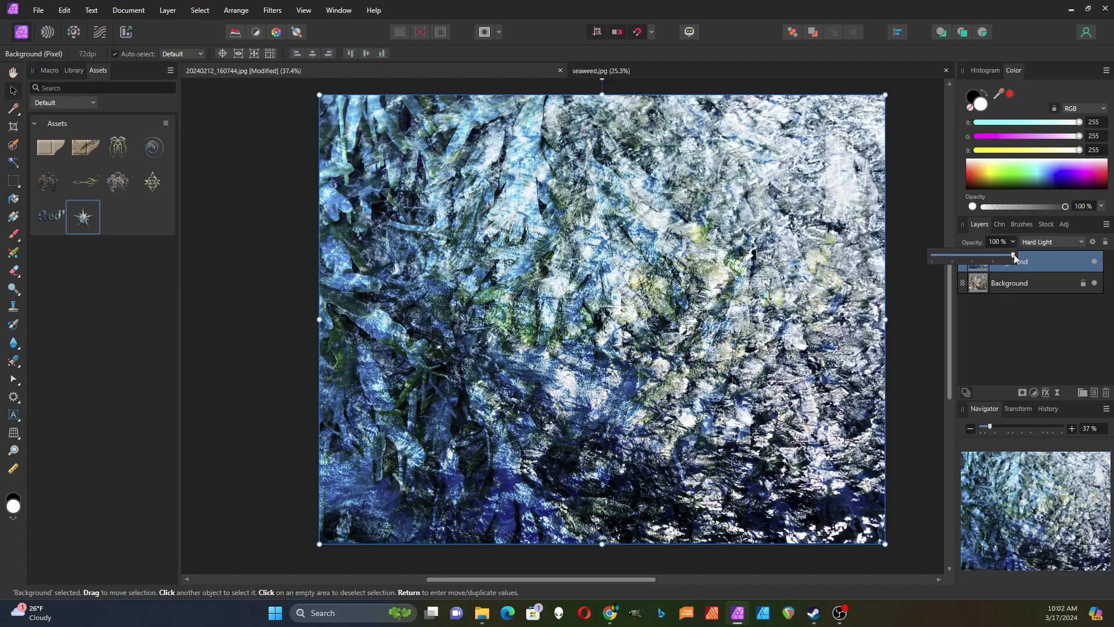
left_click_drag(1014, 256, 994, 262)
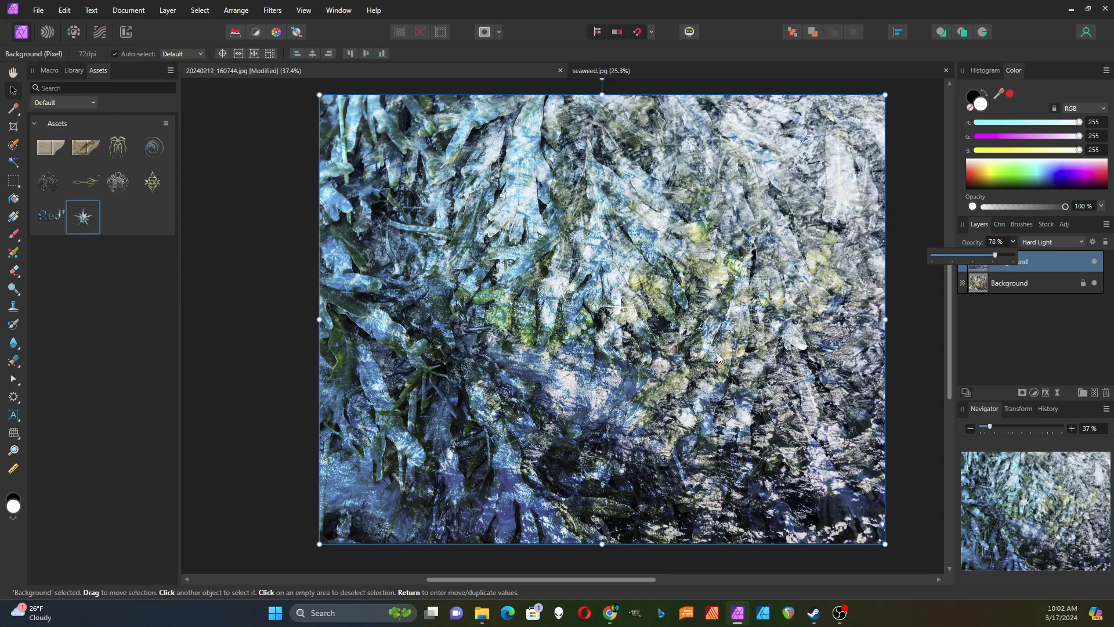
left_click(982, 339)
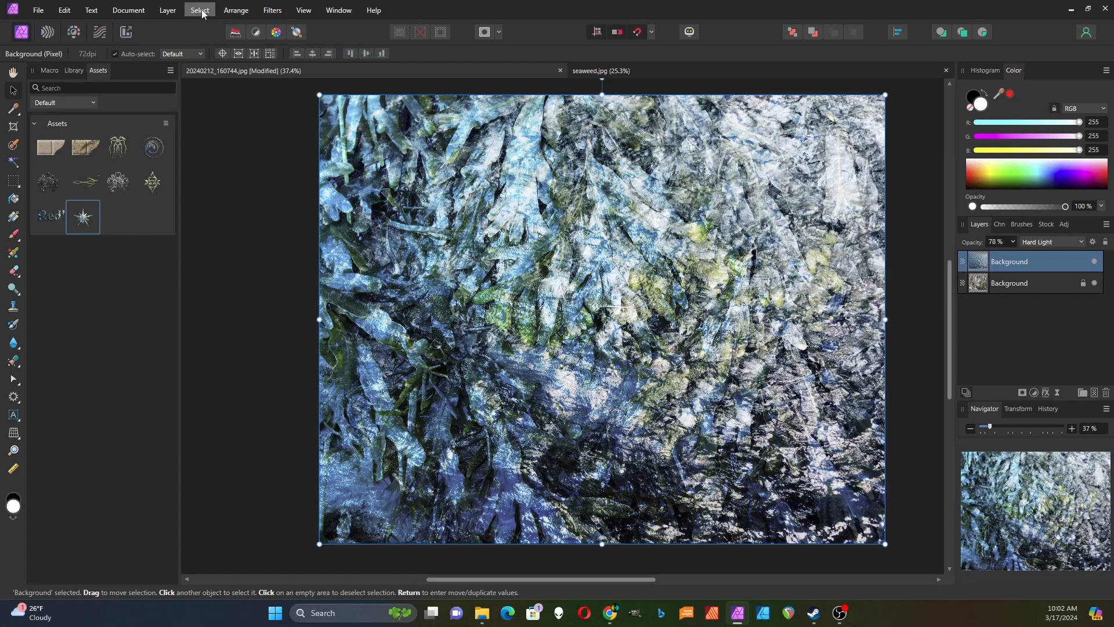
- Merge the visible layers into a new Pixel layer and hide the two Background layers beneath it
left_click(165, 10)
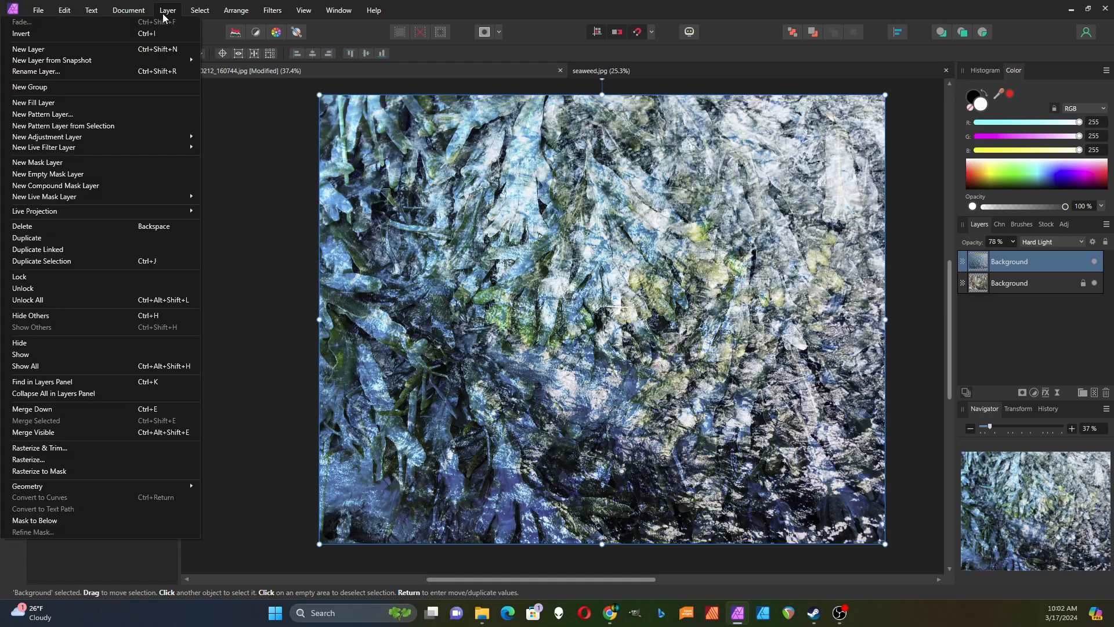
left_click(39, 431)
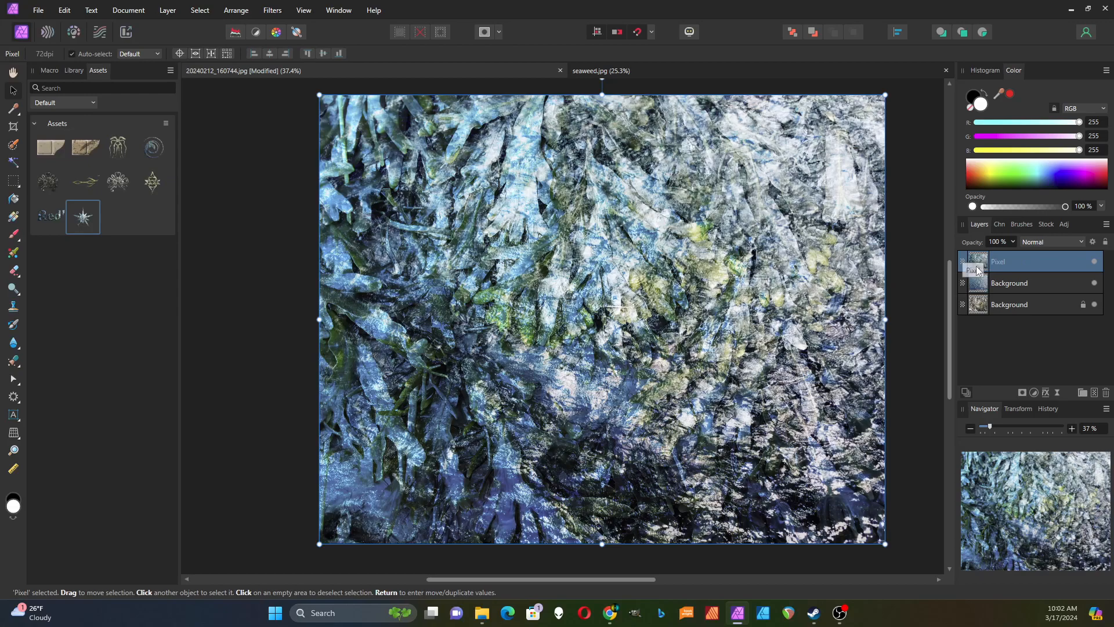
left_click(1094, 283)
- Draw a white double star over the merged texture and move it near the canvas centre
left_click(15, 403)
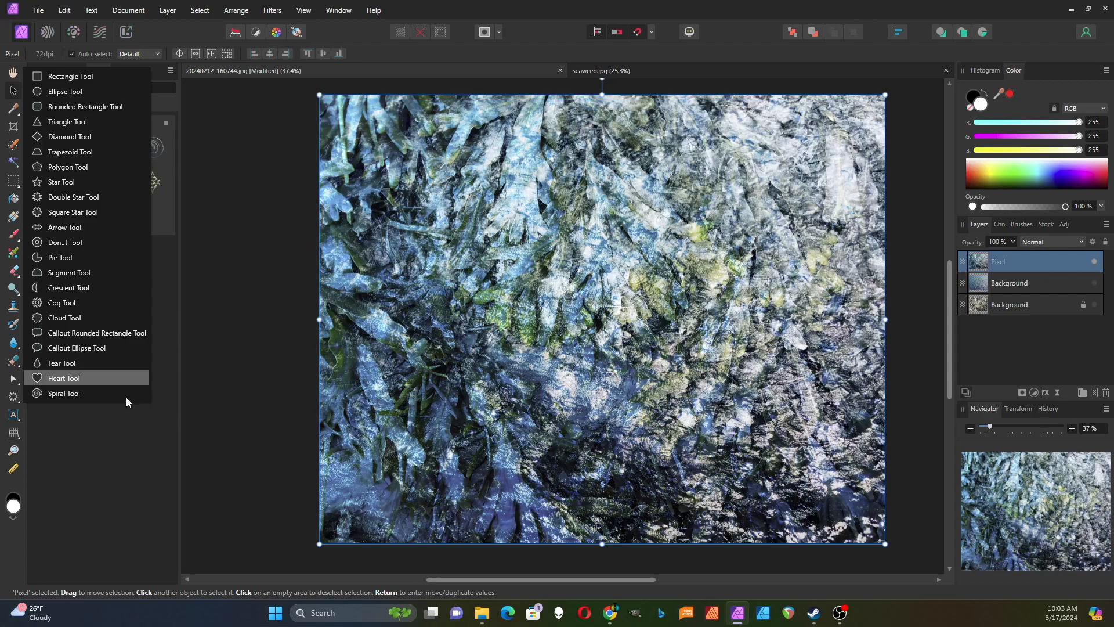
left_click(15, 401)
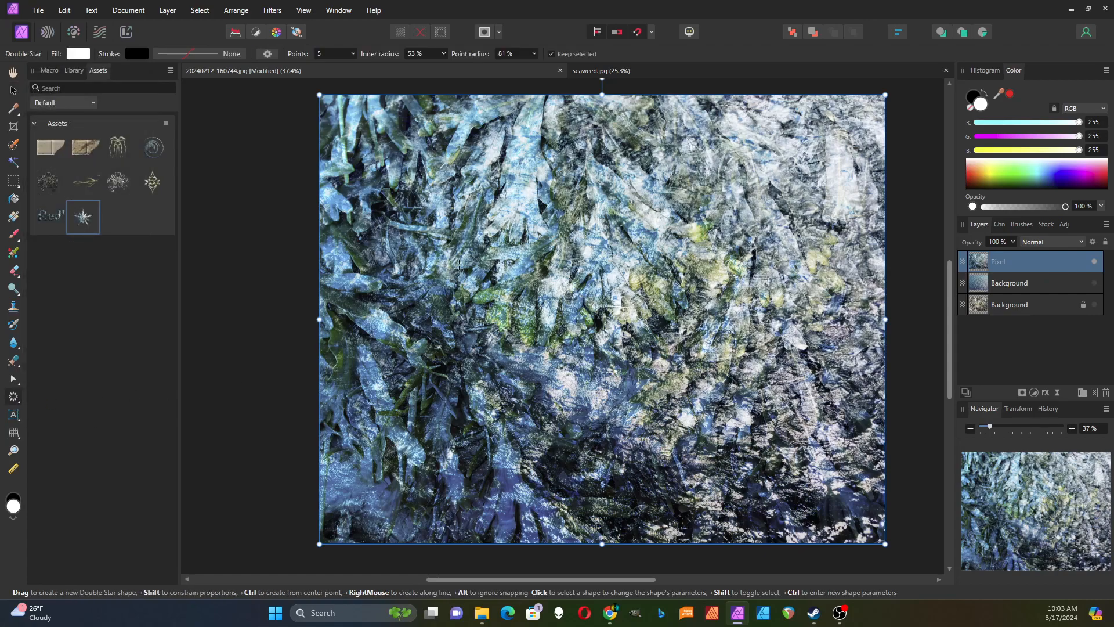
left_click_drag(504, 214, 793, 483)
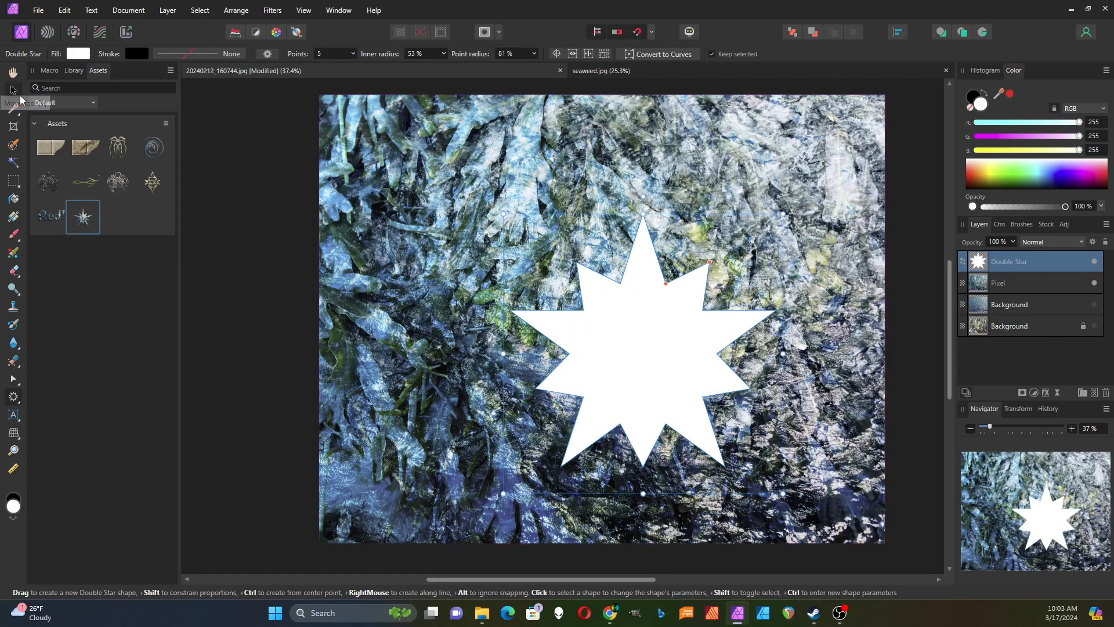
left_click(13, 91)
left_click_drag(641, 346, 615, 327)
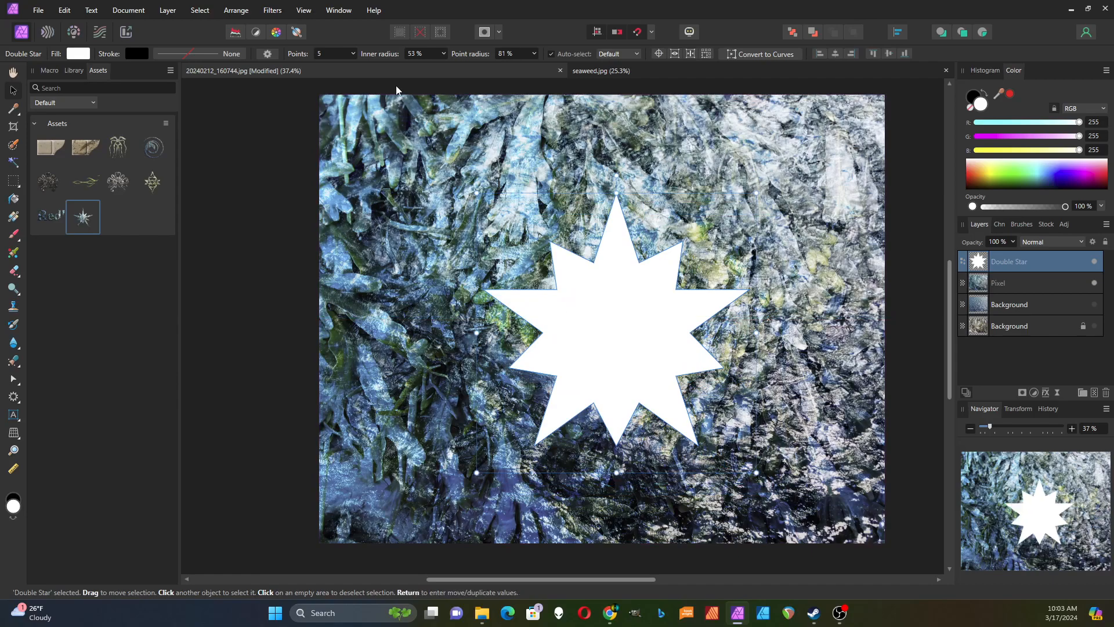
- Set the double star to 7 points, with an inner radius of 30% and a point radius of 60%
left_click(355, 55)
left_click_drag(356, 67, 359, 67)
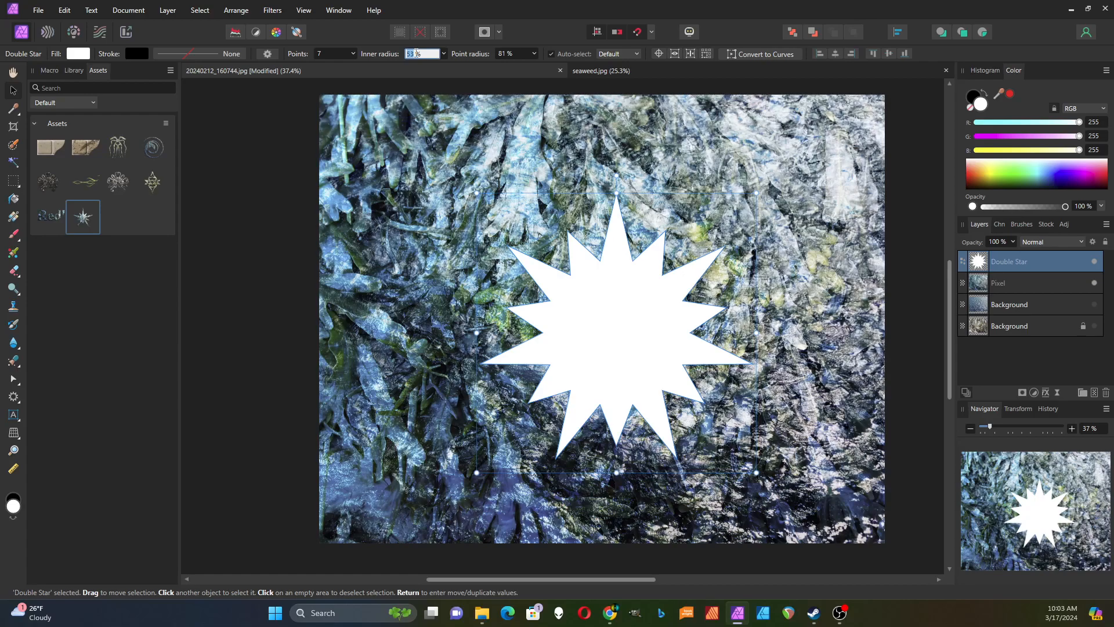
type("30")
key("Return")
left_click(509, 52)
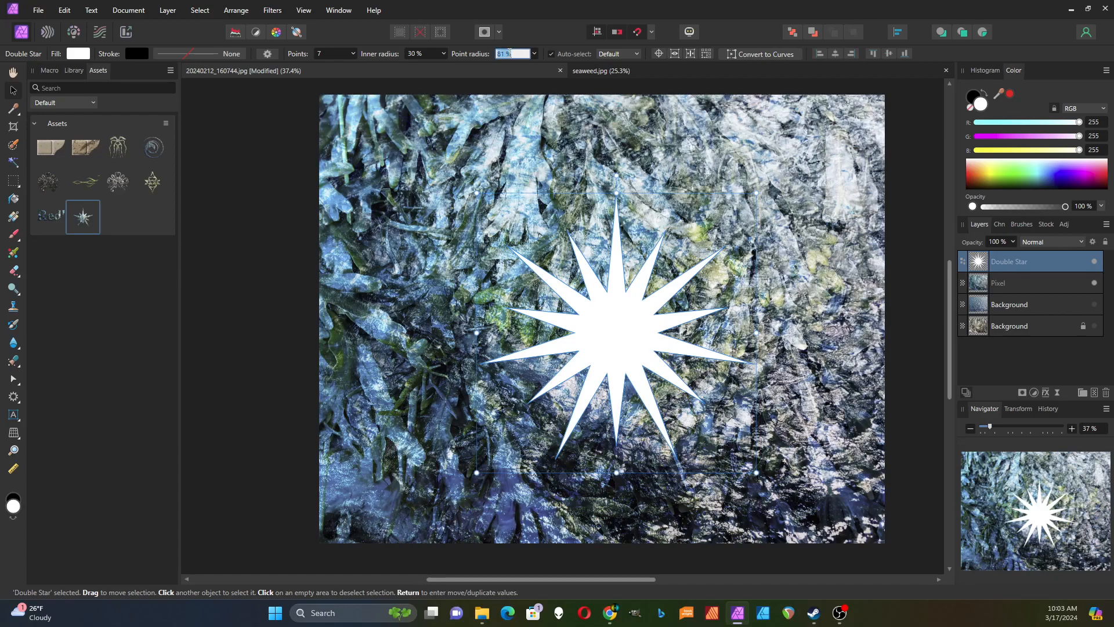
type("60")
key("Return")
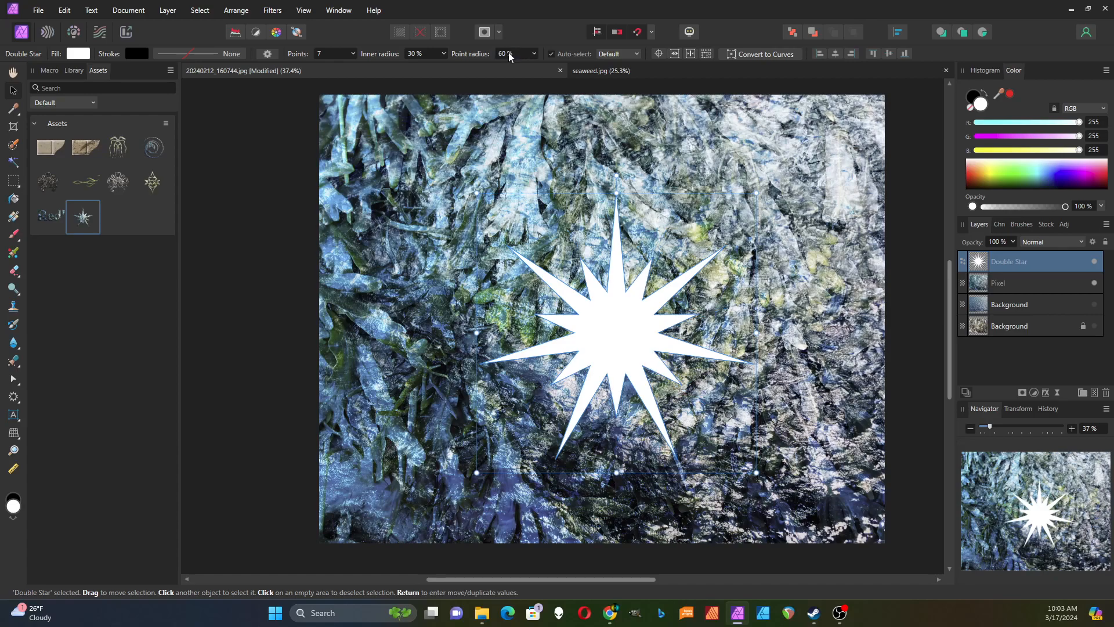
- Enlarge the double star to the full canvas height and centre it on the canvas
mouse_move(617, 332)
left_mouse_down()
mouse_move(563, 312)
mouse_move(512, 256)
mouse_move(465, 249)
mouse_move(471, 238)
left_mouse_up()
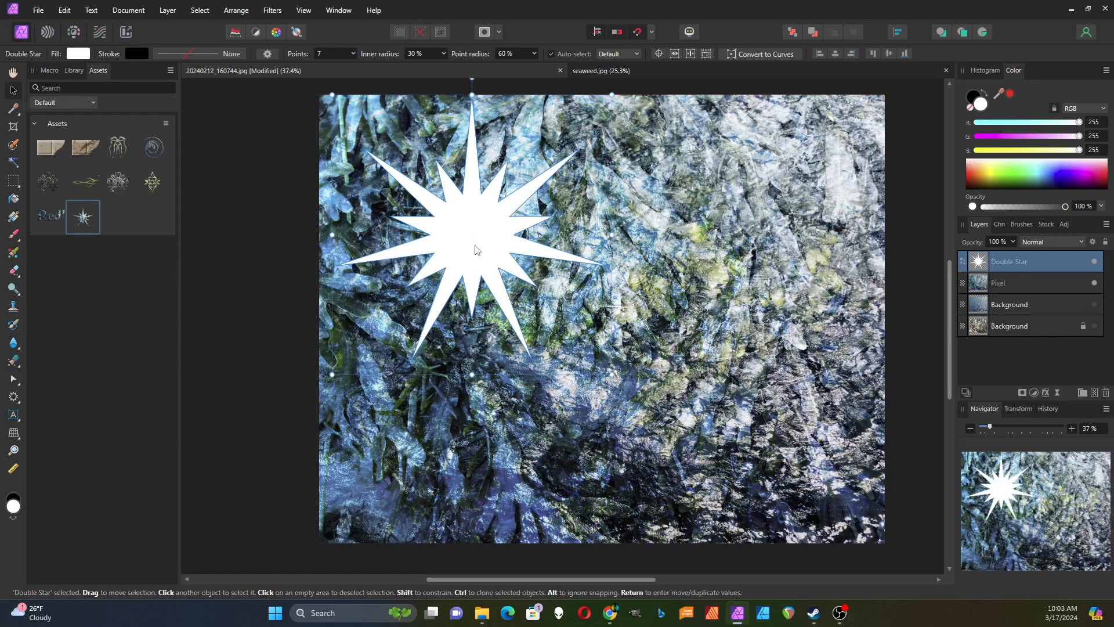
left_click_drag(614, 378, 810, 499)
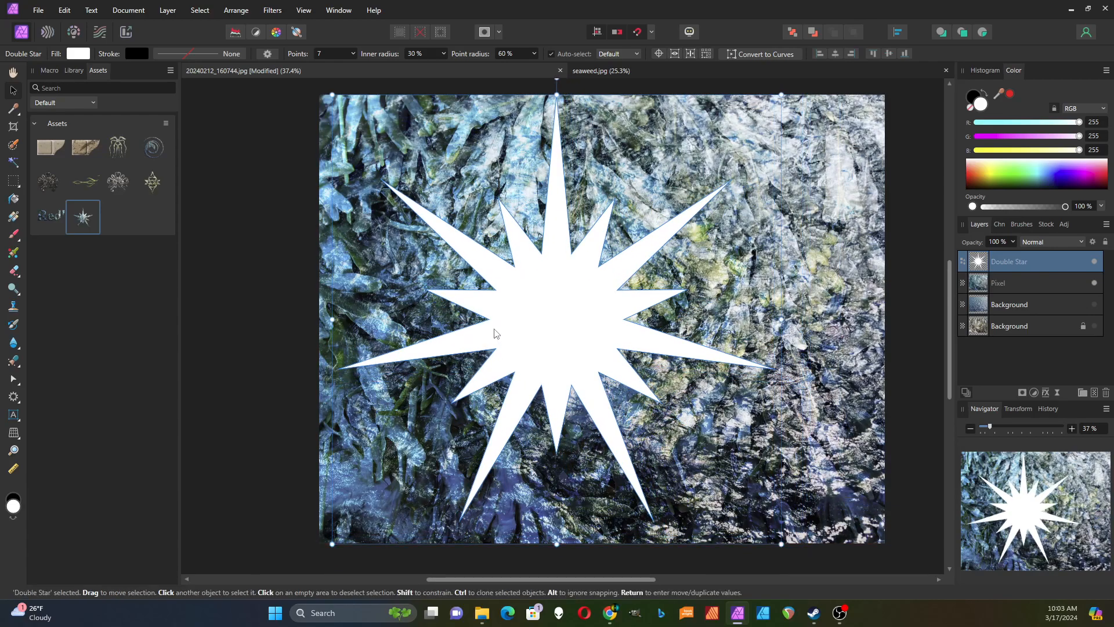
left_click_drag(554, 328, 597, 327)
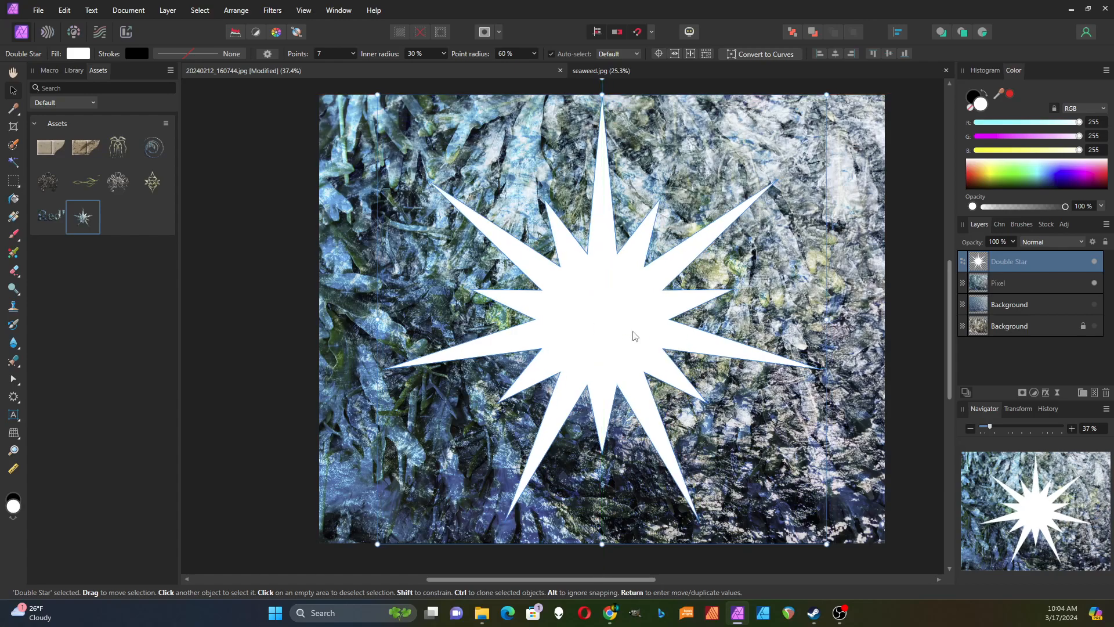
- Mask the merged Pixel layer with the Double Star shape so the texture fills only the star, then deselect
scroll(569, 341, "down", 2)
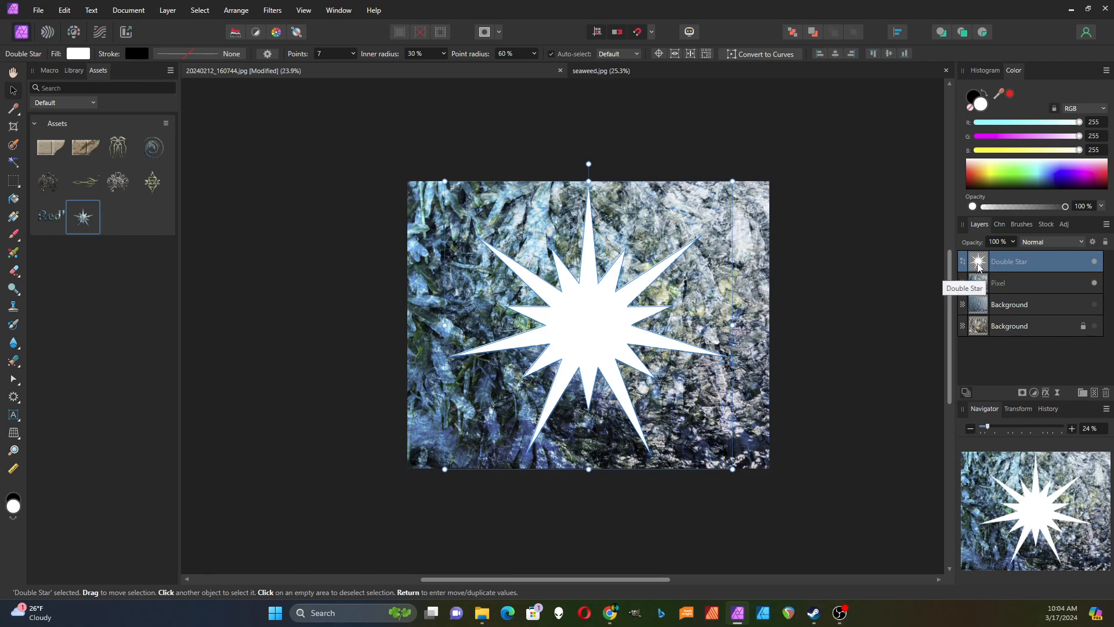
left_click_drag(978, 262, 980, 287)
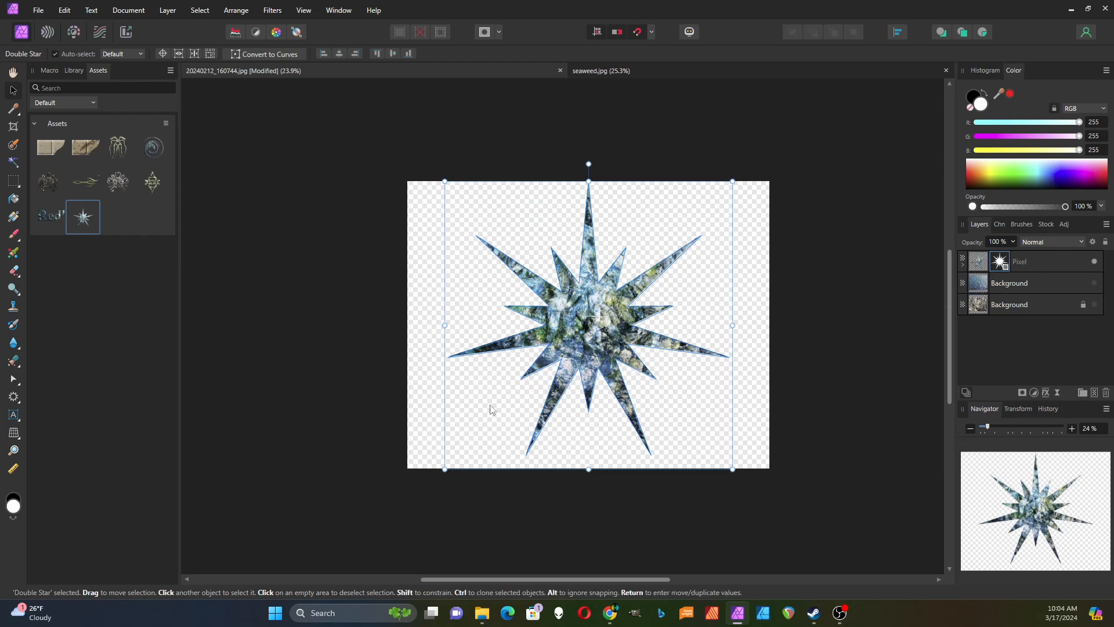
left_click_drag(1005, 261, 983, 288)
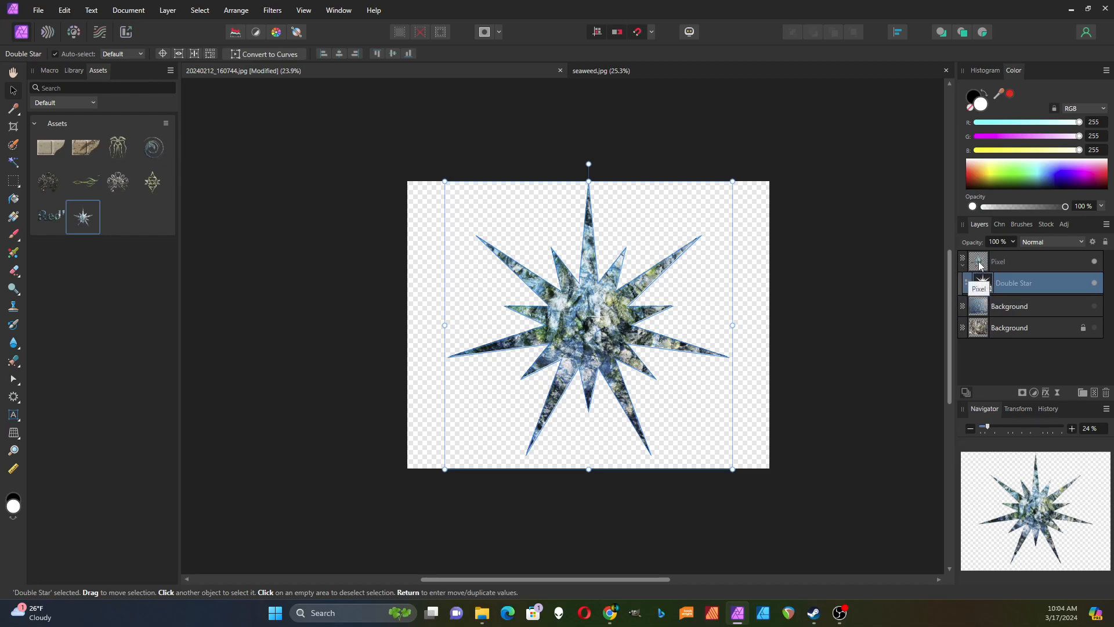
left_click(831, 320)
scroll(660, 357, "up", 2)
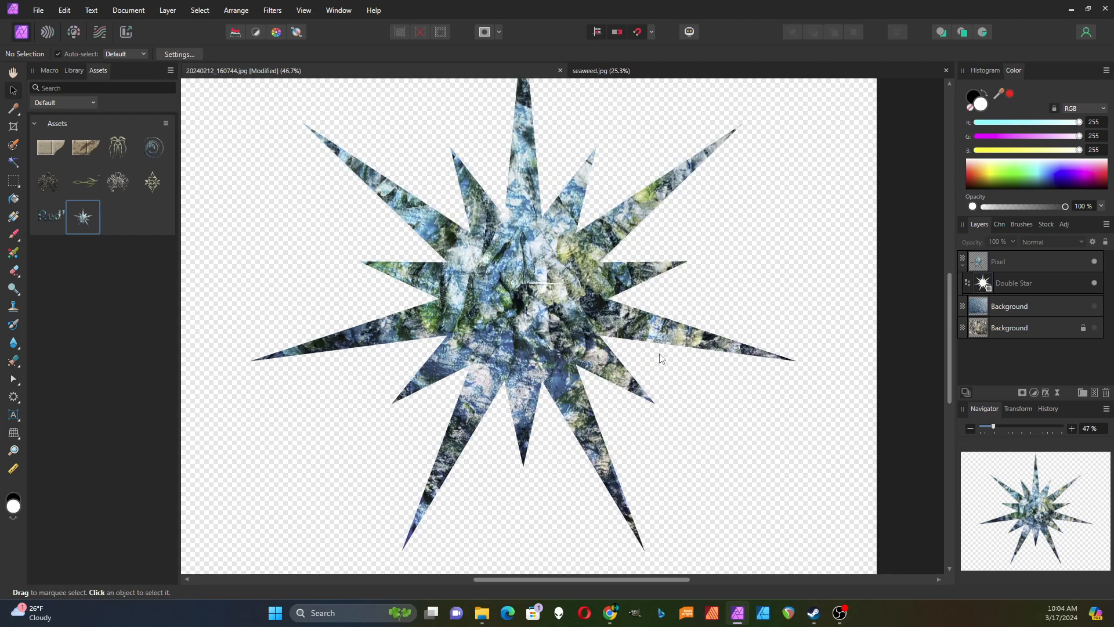
scroll(660, 357, "down", 1)
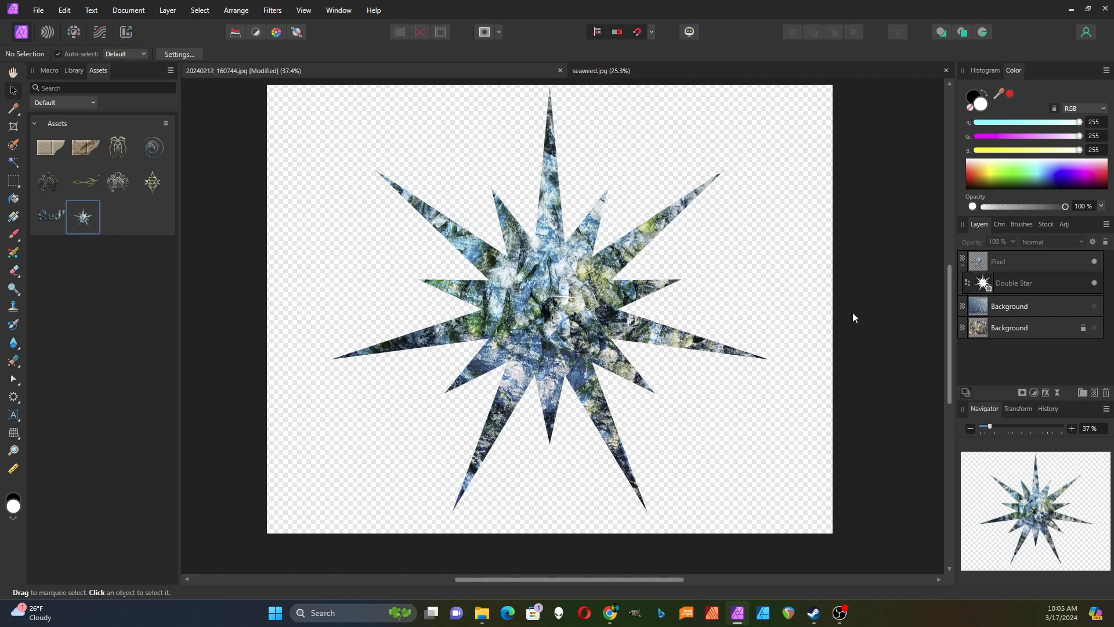
- Enable the 3D layer effect on the star-masked Pixel layer and open the effect's settings
left_click(963, 262)
left_click(1078, 264)
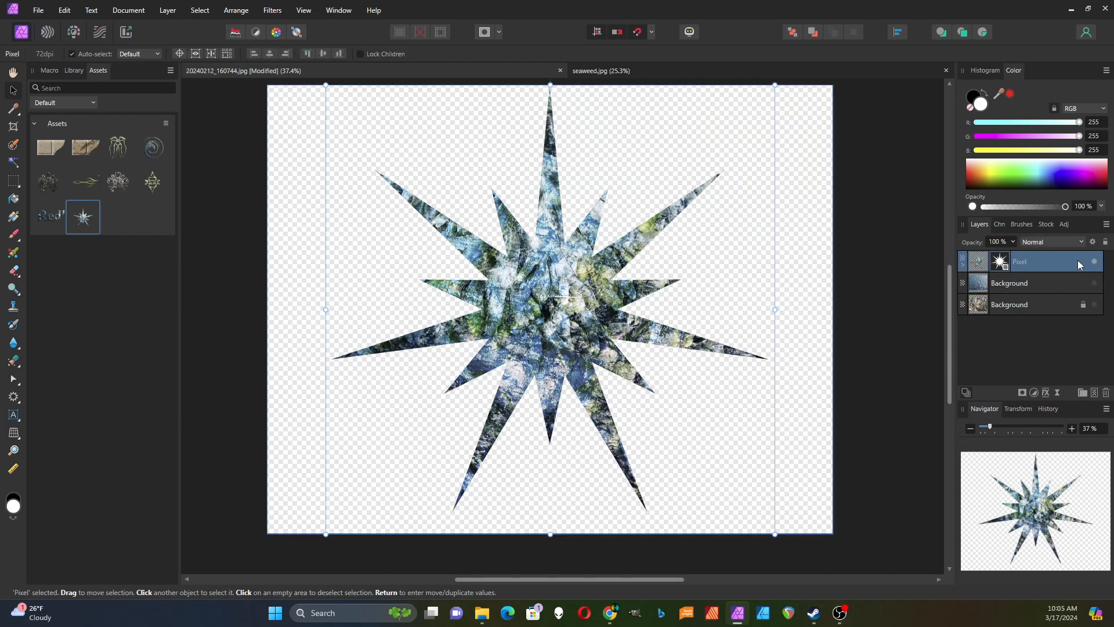
left_click(1044, 394)
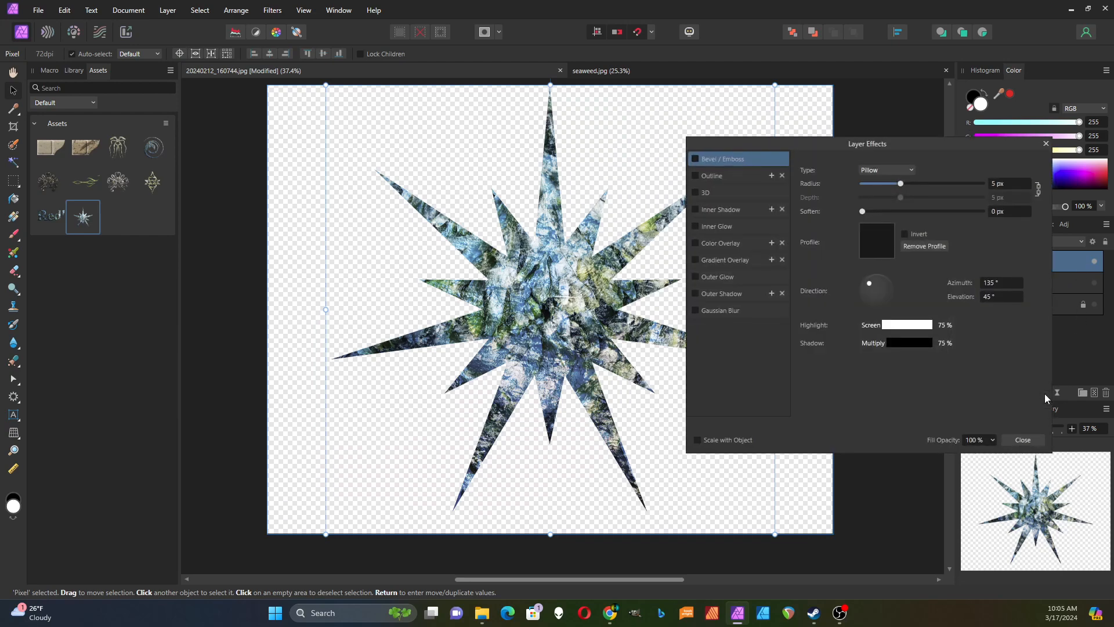
left_click(696, 193)
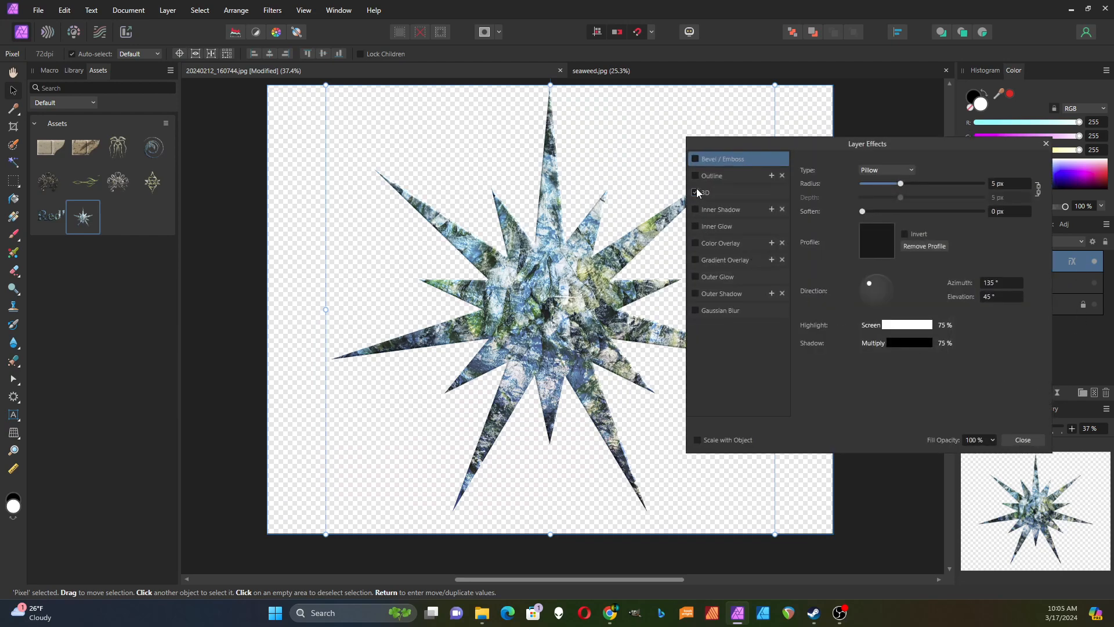
left_click(741, 194)
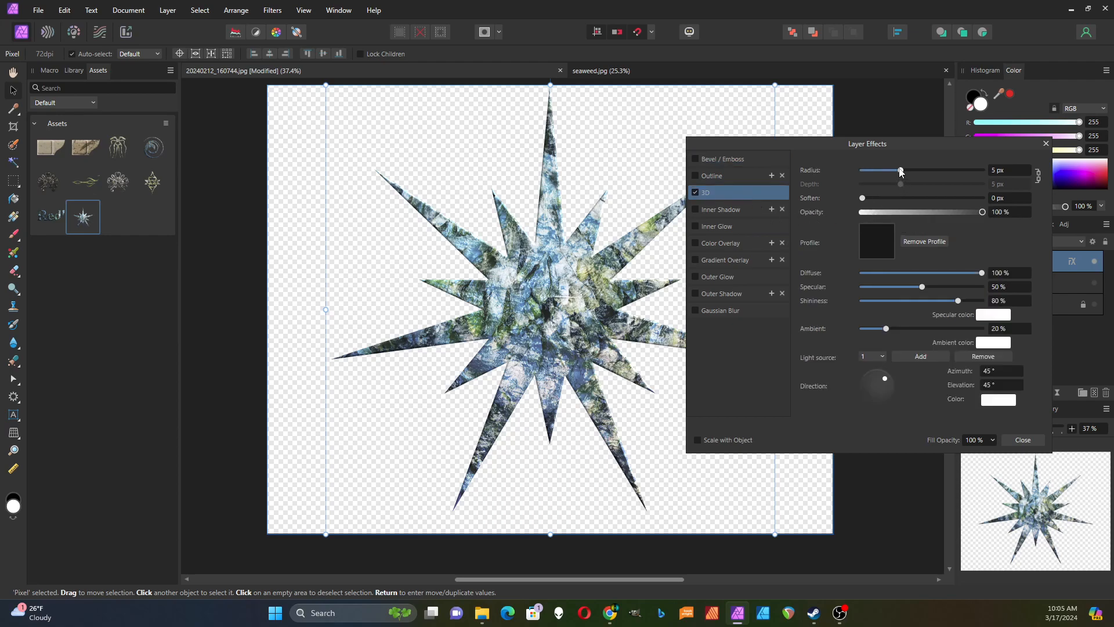
- Set the 3D effect's radius to about 33.8 px on the star-masked Pixel layer and close the effect settings
left_click_drag(900, 170, 948, 170)
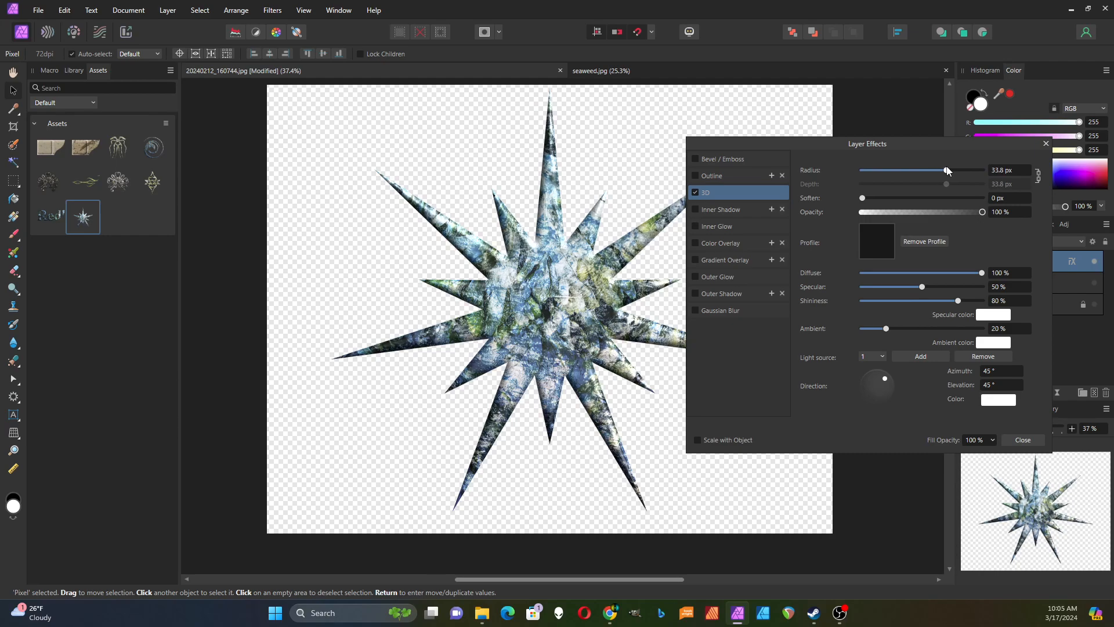
left_click(1022, 439)
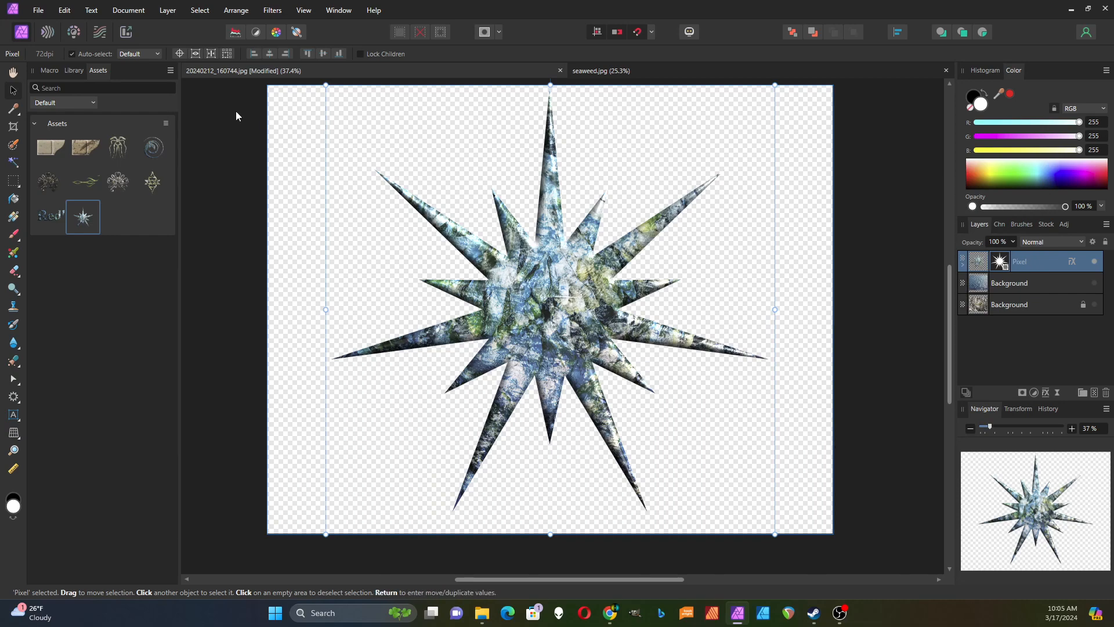
- Merge the visible star into a new Pixel layer and hide the masked Pixel layer beneath it
left_click(169, 11)
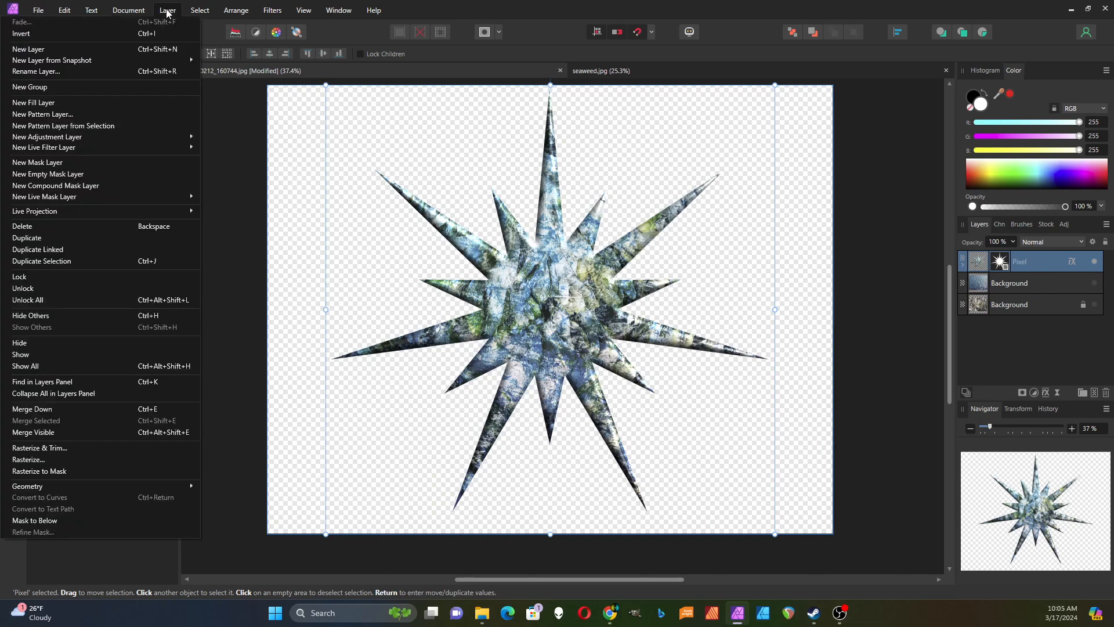
left_click(53, 433)
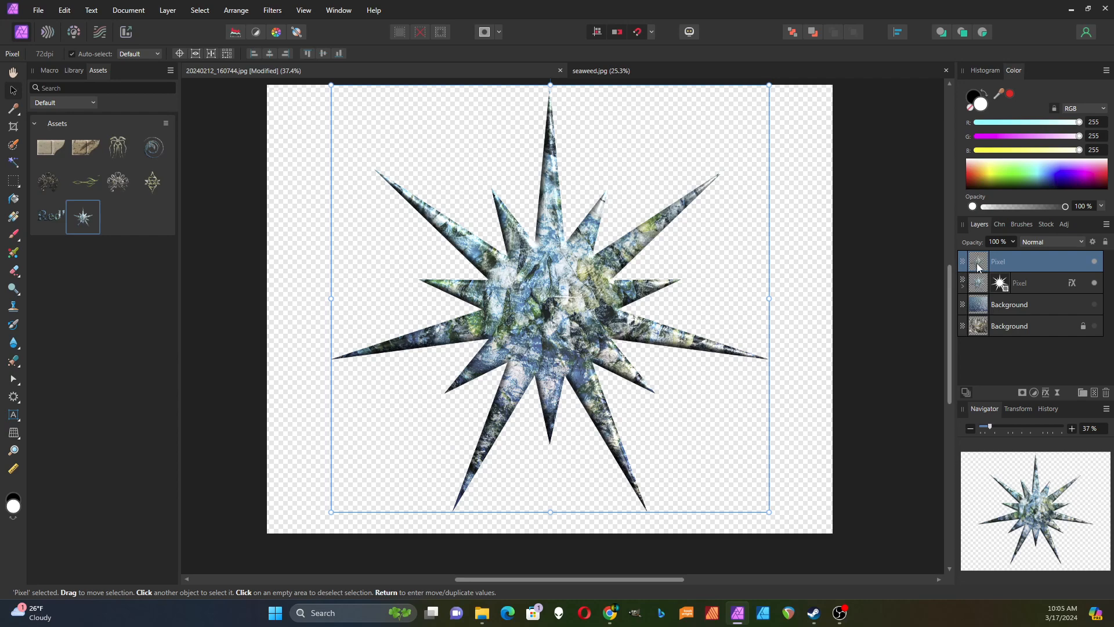
left_click(1094, 282)
- Add the merged star to the Default assets collection as a reusable asset
mouse_move(978, 265)
left_mouse_down()
mouse_move(857, 274)
mouse_move(107, 237)
mouse_move(173, 255)
mouse_move(847, 277)
mouse_move(987, 261)
mouse_move(972, 272)
left_mouse_up()
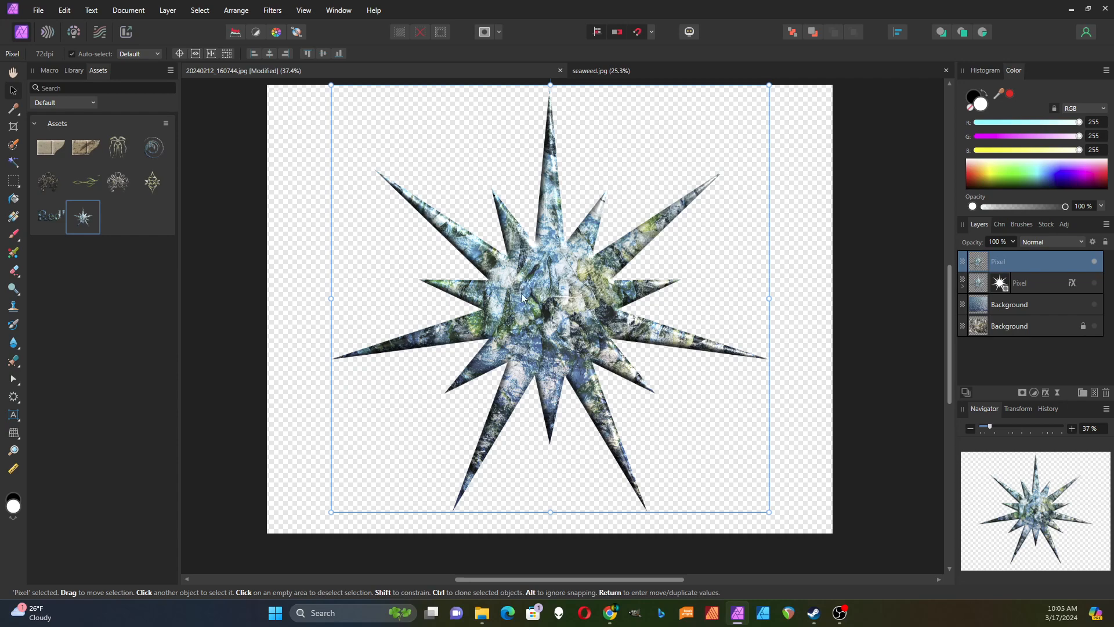
left_click_drag(502, 295, 115, 223)
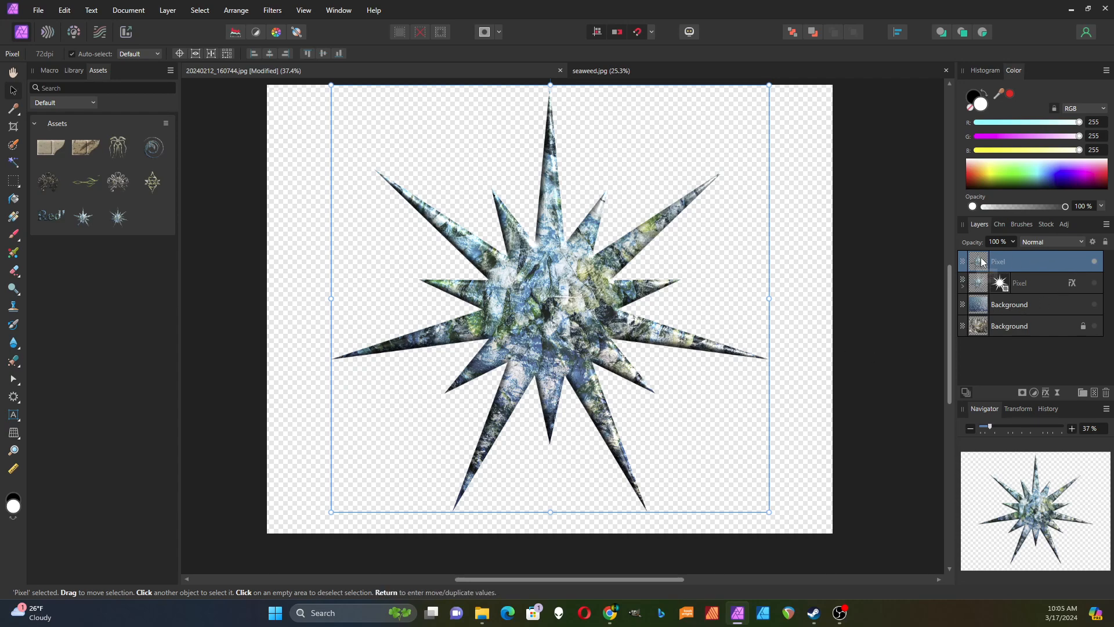
- Hide the merged star, show the Pixel layer with the 3D effect, and delete its Double Star mask
left_click(1094, 261)
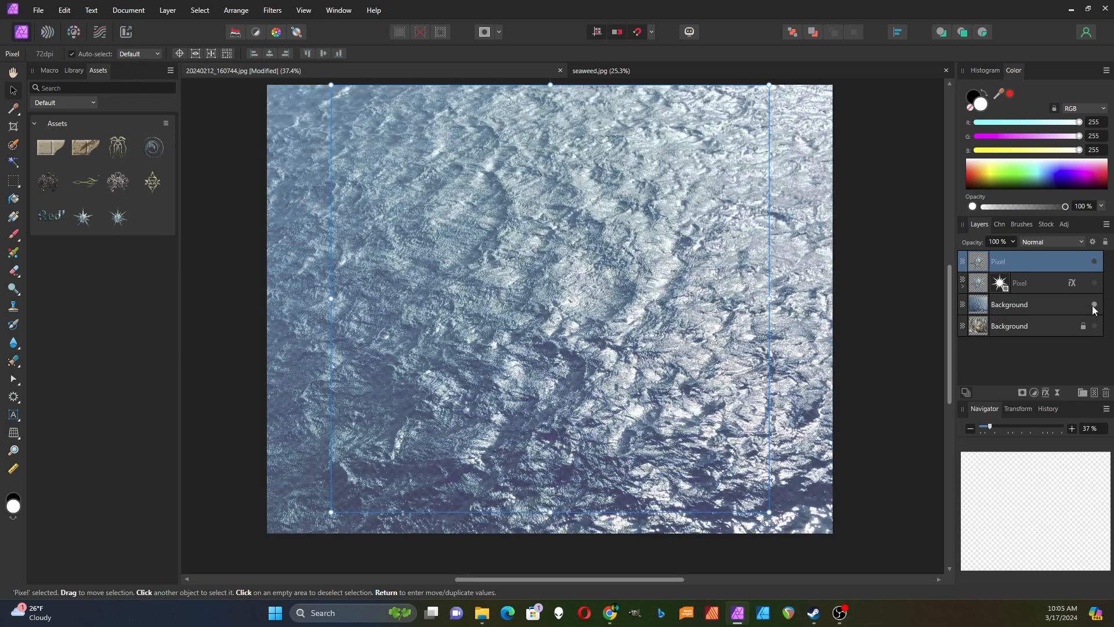
left_click(1095, 304)
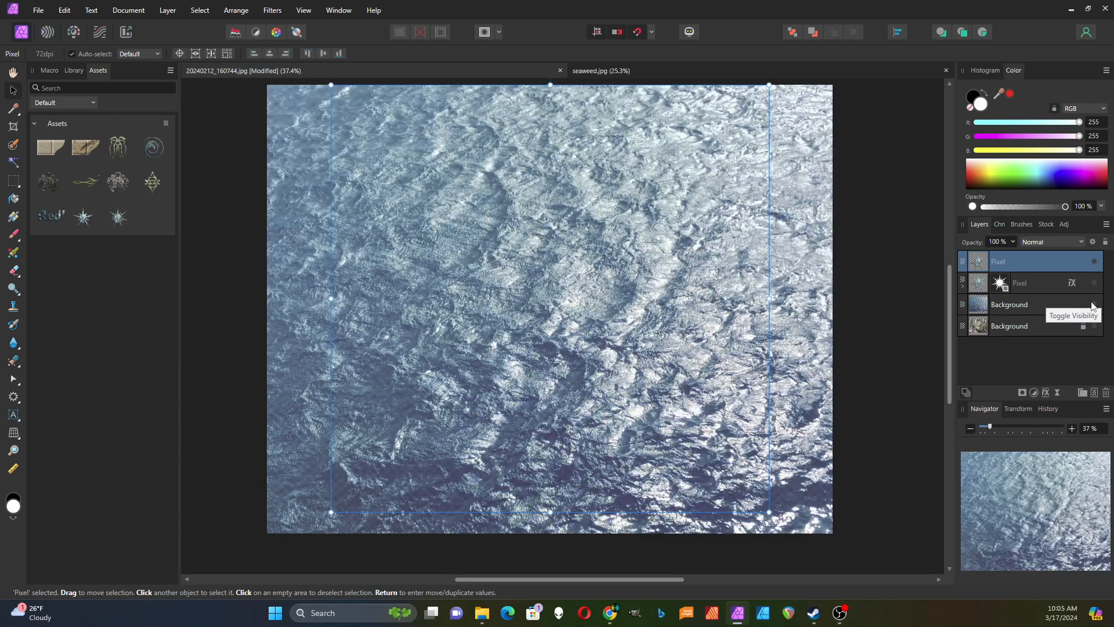
left_click(1094, 303)
left_click(963, 286)
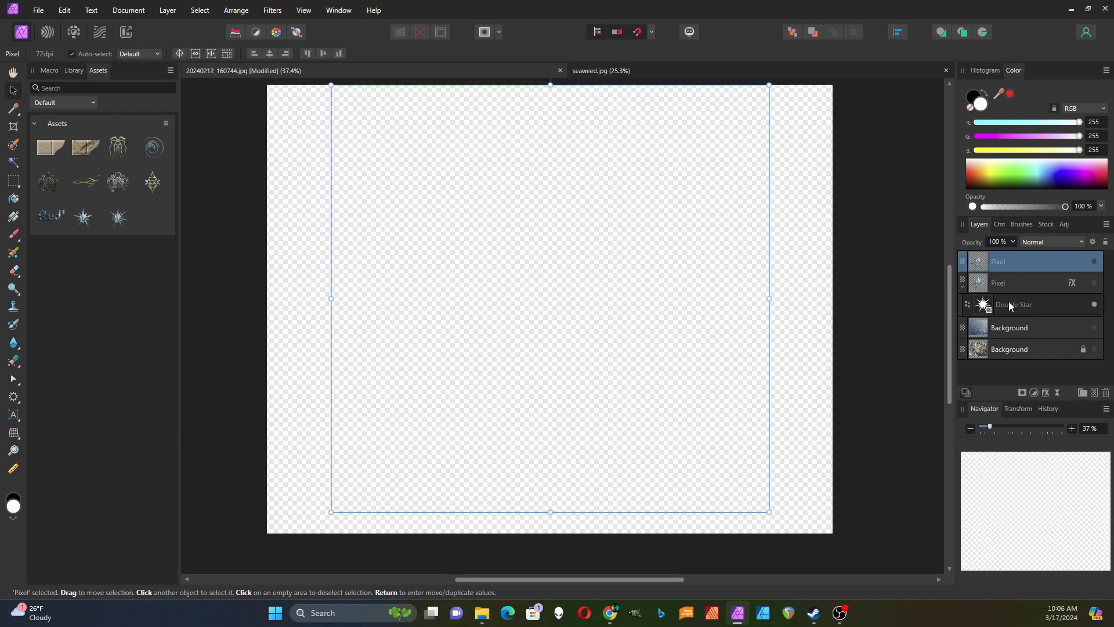
left_click(1095, 283)
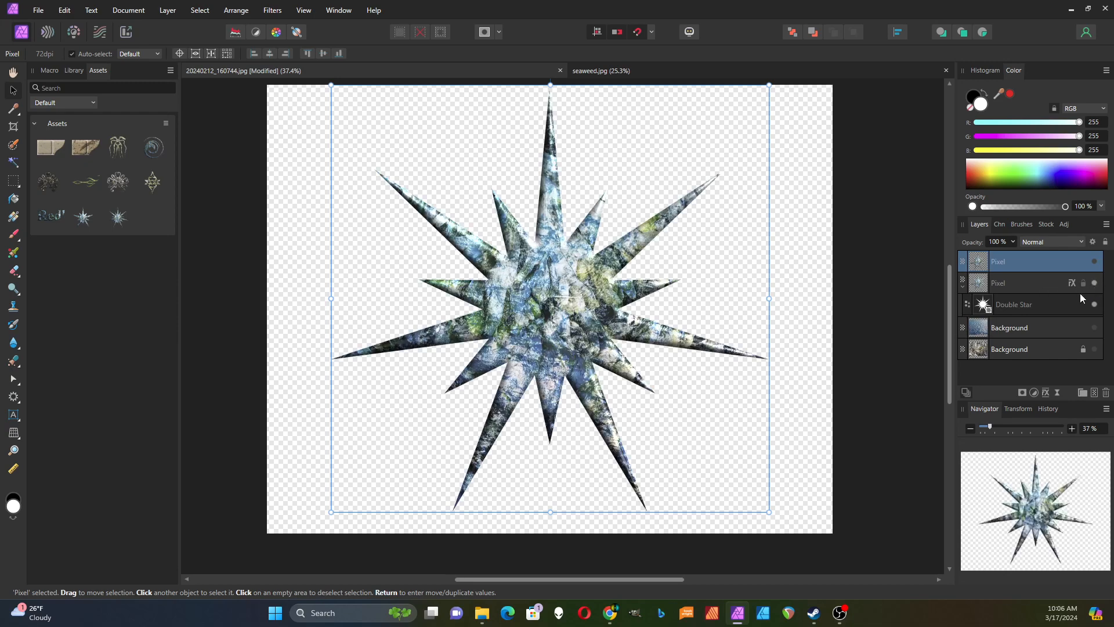
left_click(983, 306)
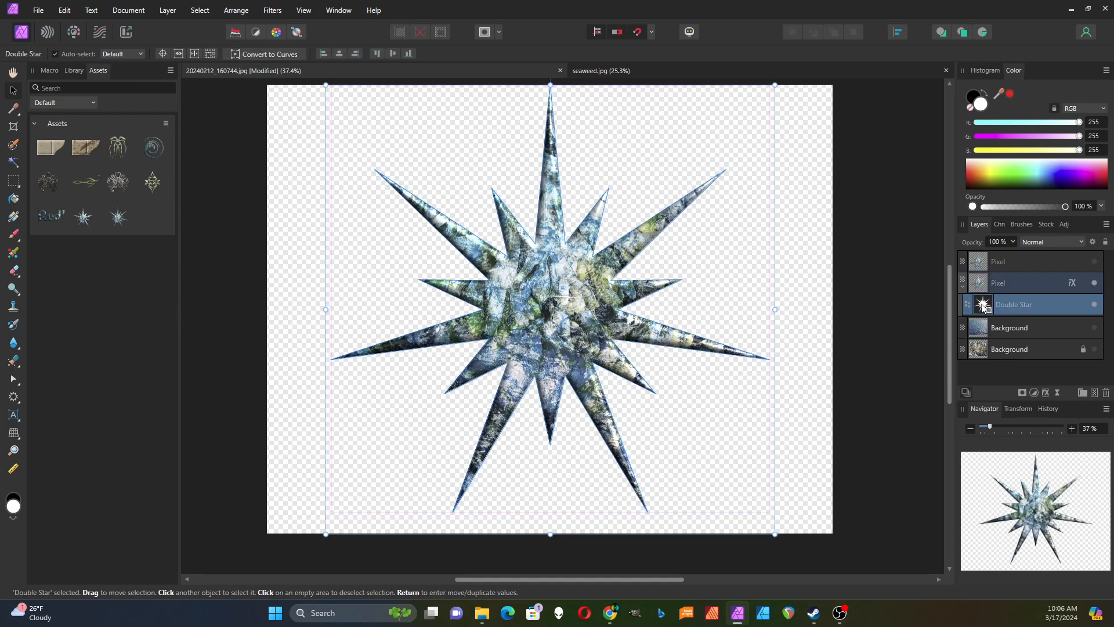
key("Delete")
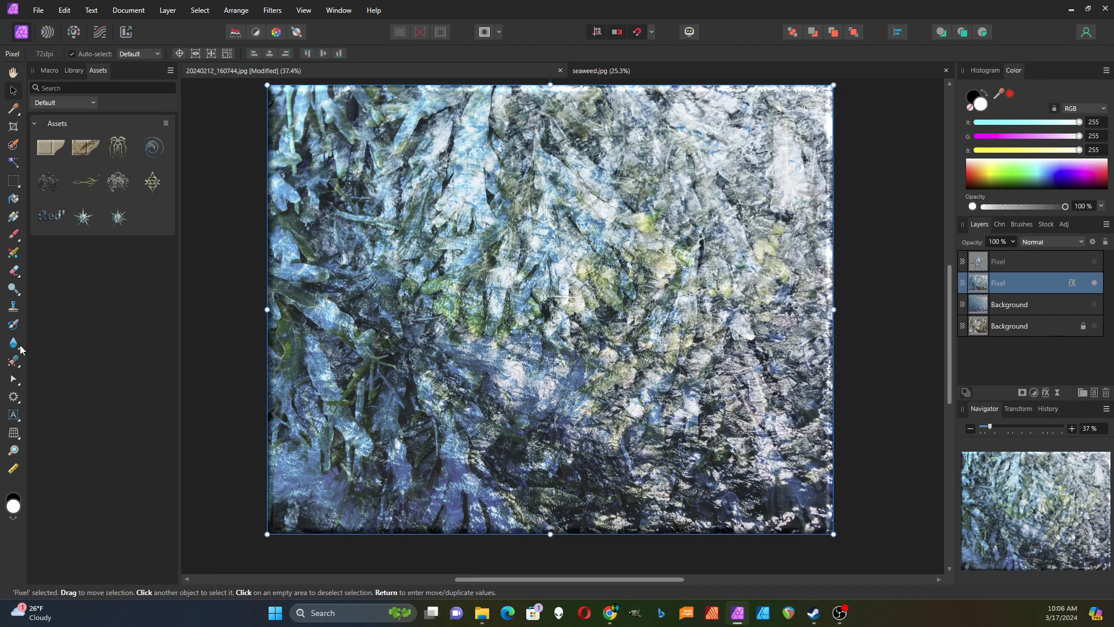
- Add the art text "Redkeep" in white Rakkas at about 449.2 pt on the upper part of the canvas
left_click(13, 414)
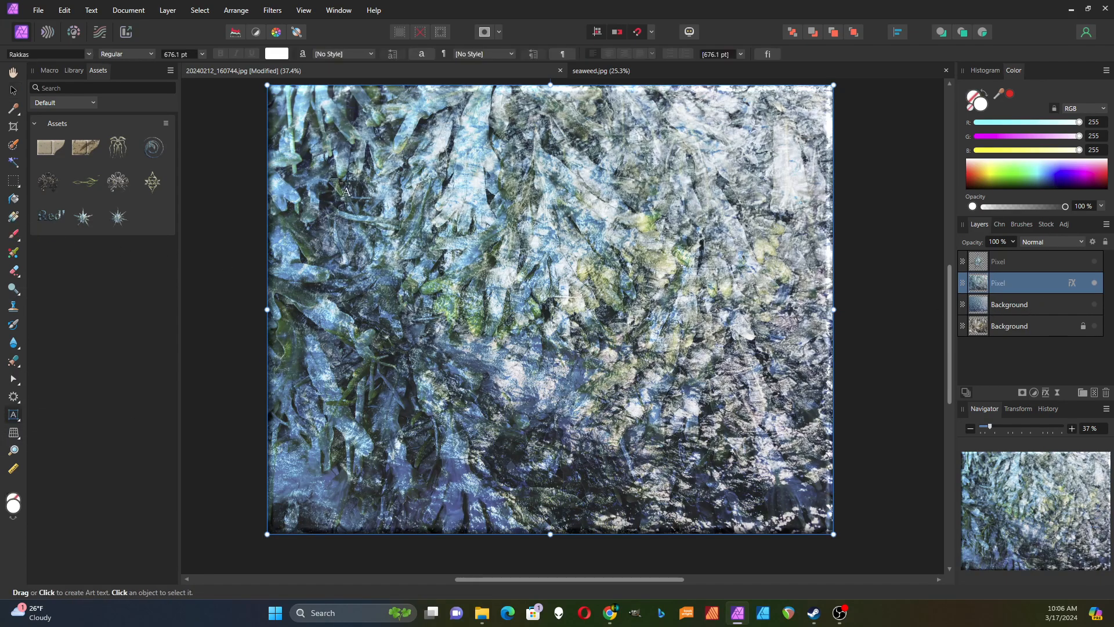
left_click_drag(337, 183, 427, 246)
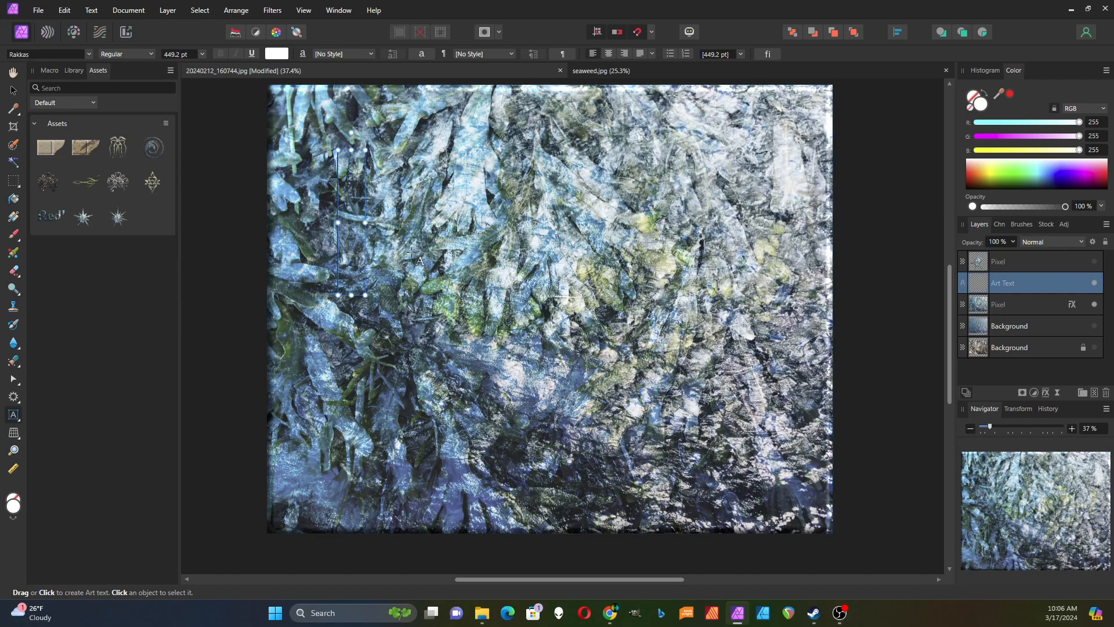
type("Re")
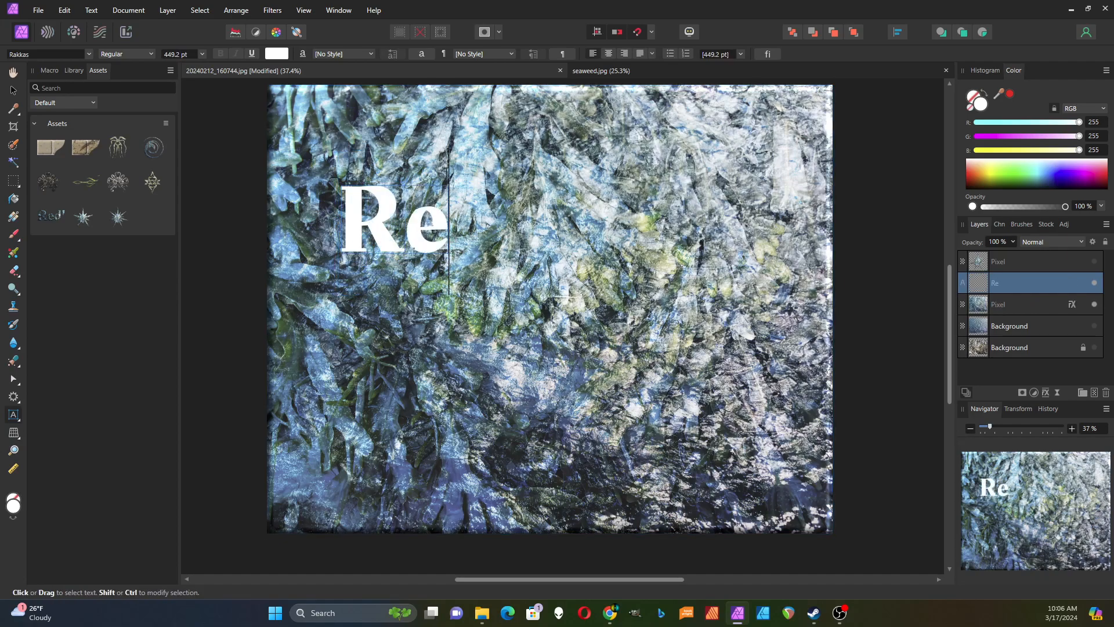
type("dkeep")
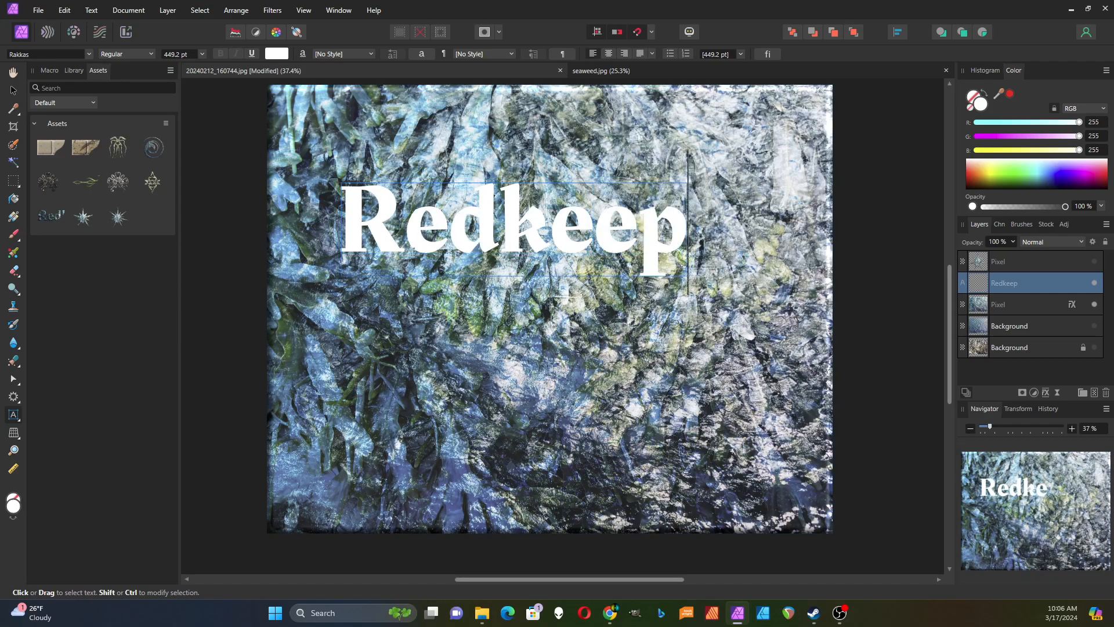
- Enlarge the Redkeep text to about 691.8 pt and centre it on the canvas
left_click(14, 90)
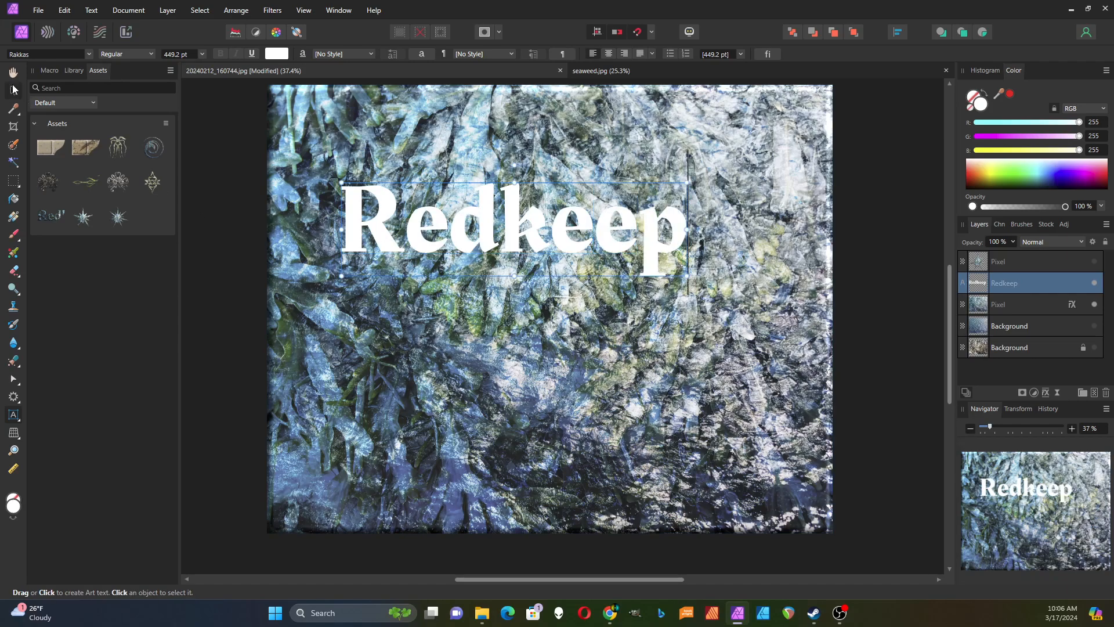
left_click_drag(344, 213, 270, 193)
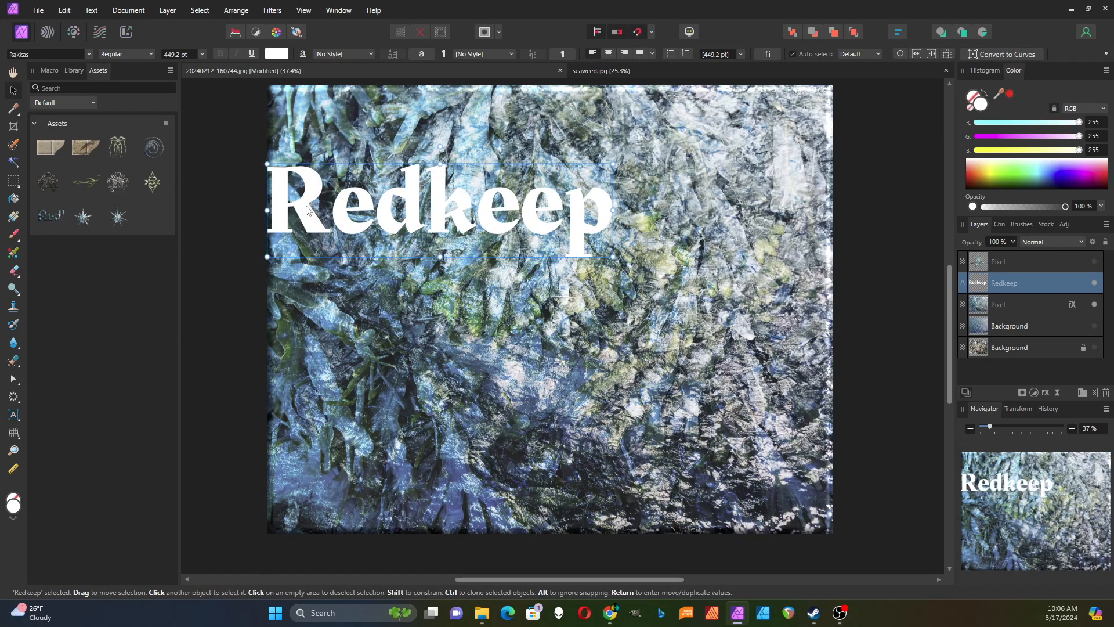
left_click_drag(612, 257, 817, 374)
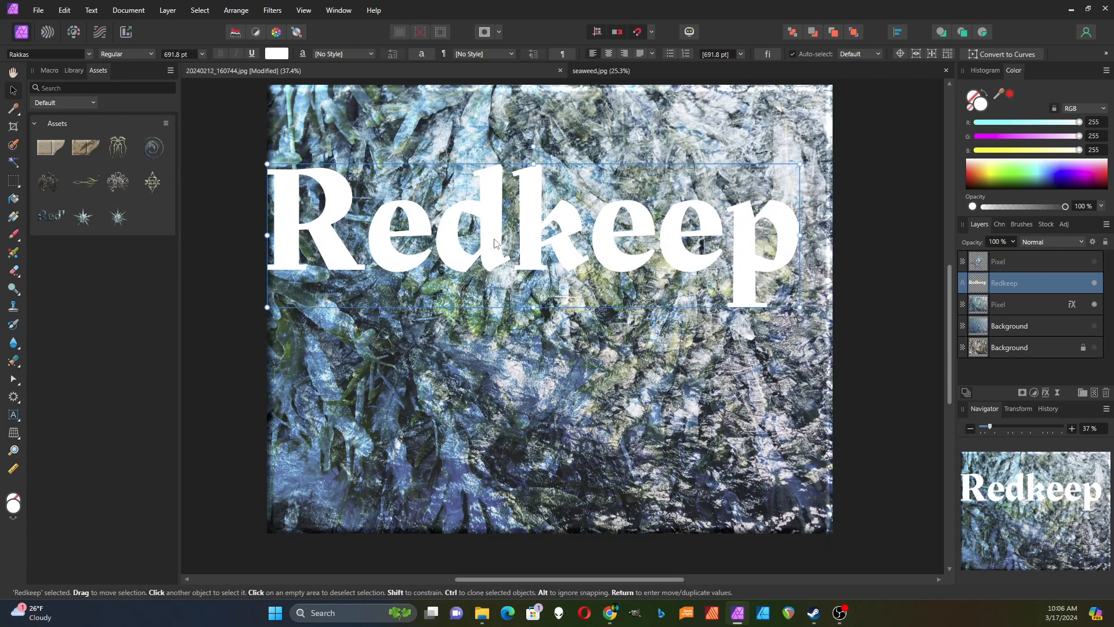
left_click_drag(507, 248, 508, 315)
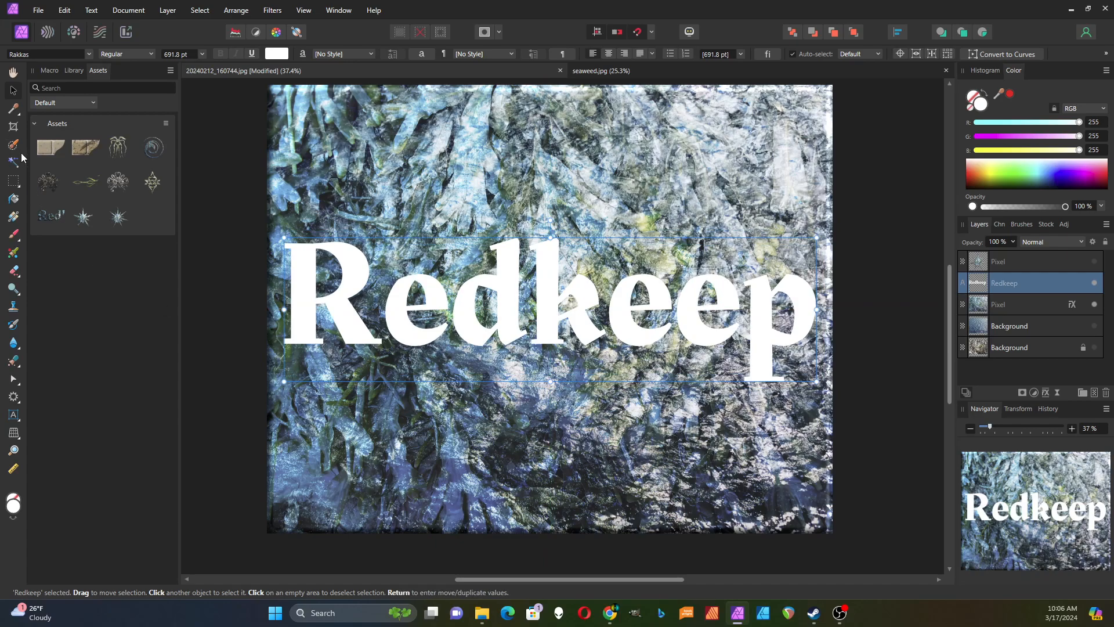
- Try the Rage Italic font and a black fill on the Redkeep text, and return it to Rakkas in white
left_click(88, 54)
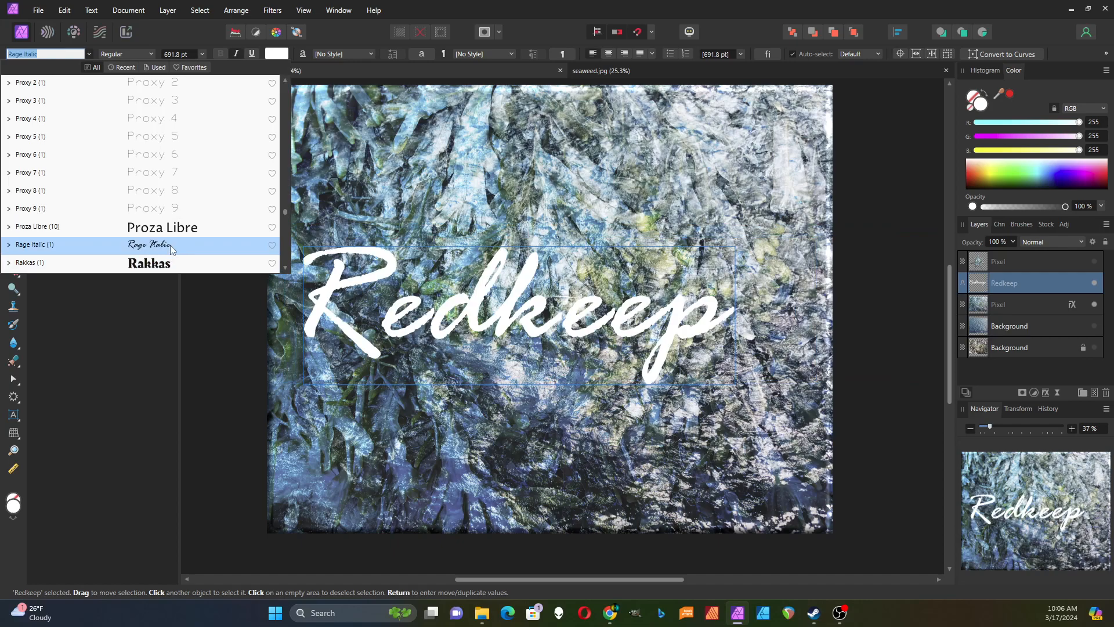
left_click(171, 265)
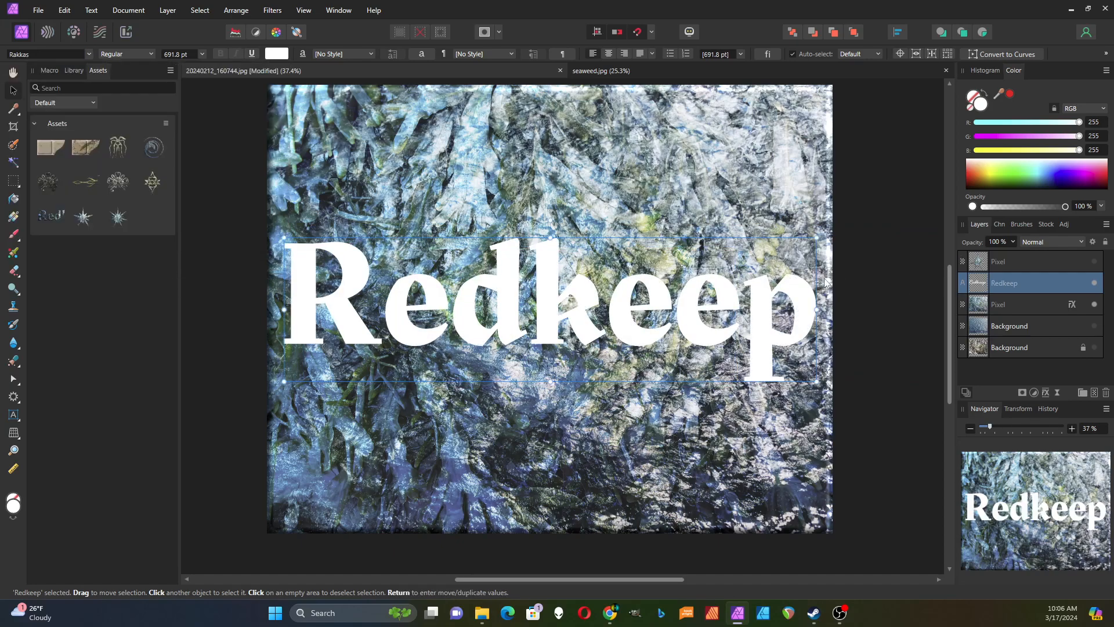
left_click(275, 55)
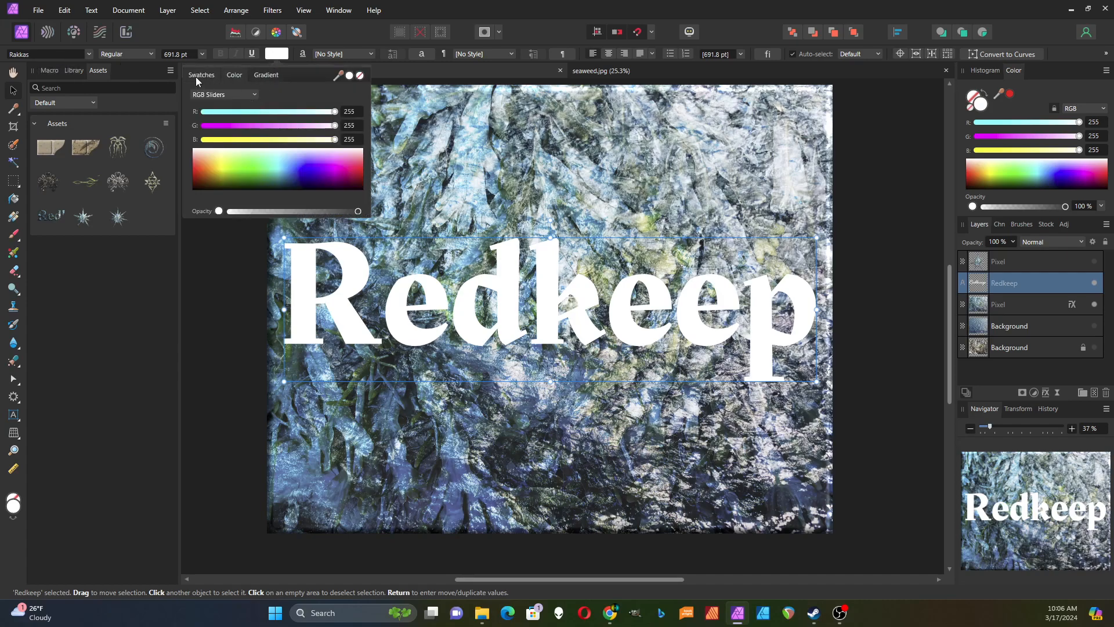
left_click_drag(232, 160, 181, 193)
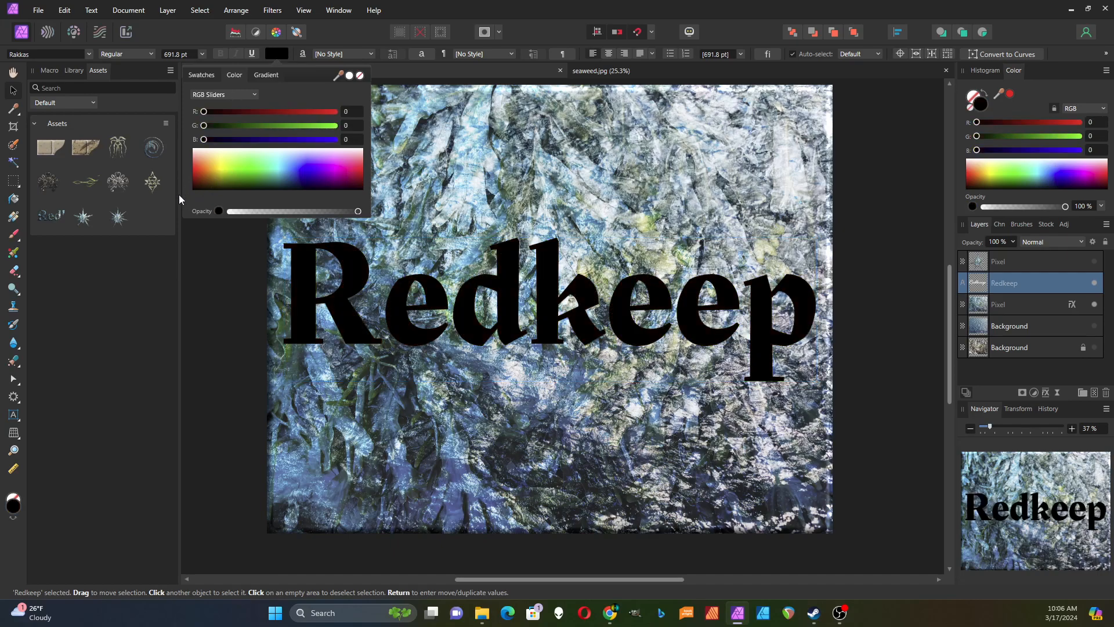
left_click(218, 149)
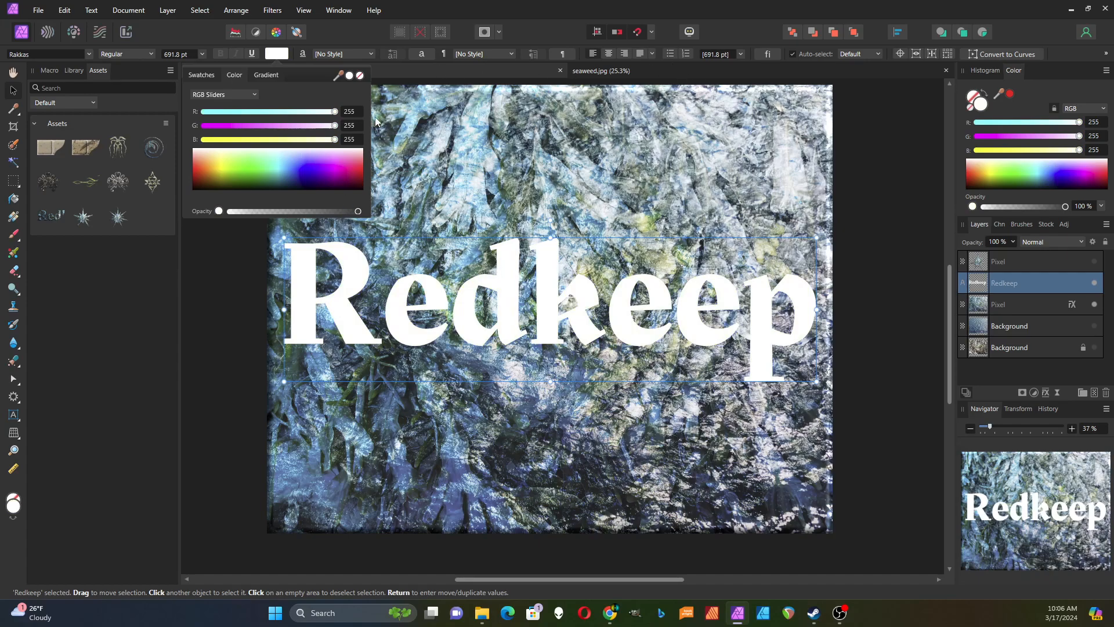
- Mask the textured Pixel layer with the Redkeep text so the texture fills only the letters
left_click(441, 173)
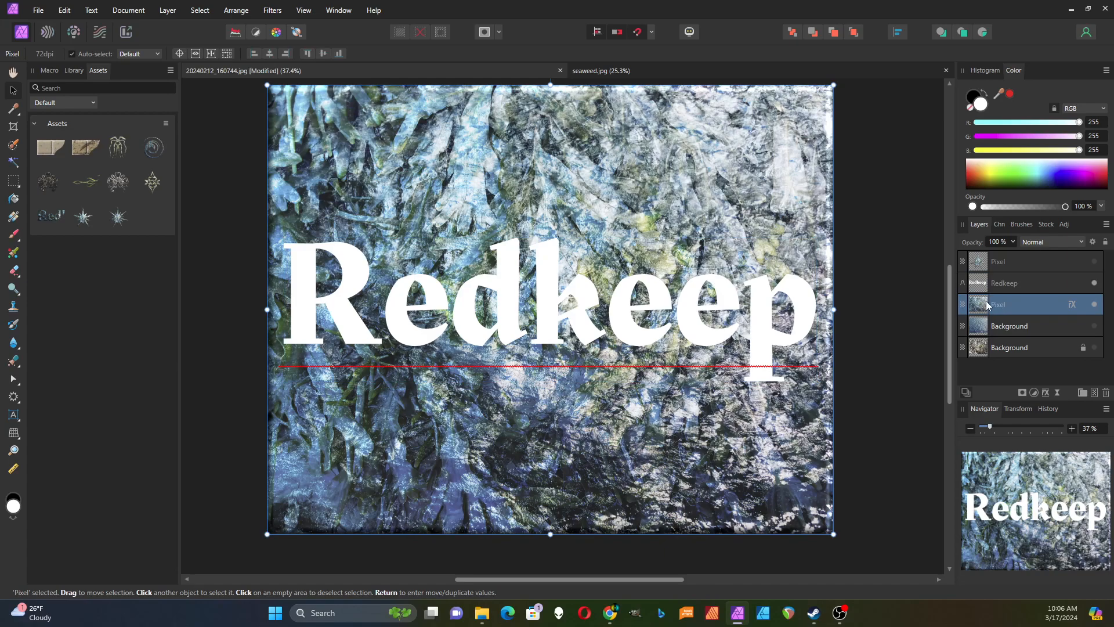
left_click_drag(979, 284, 980, 306)
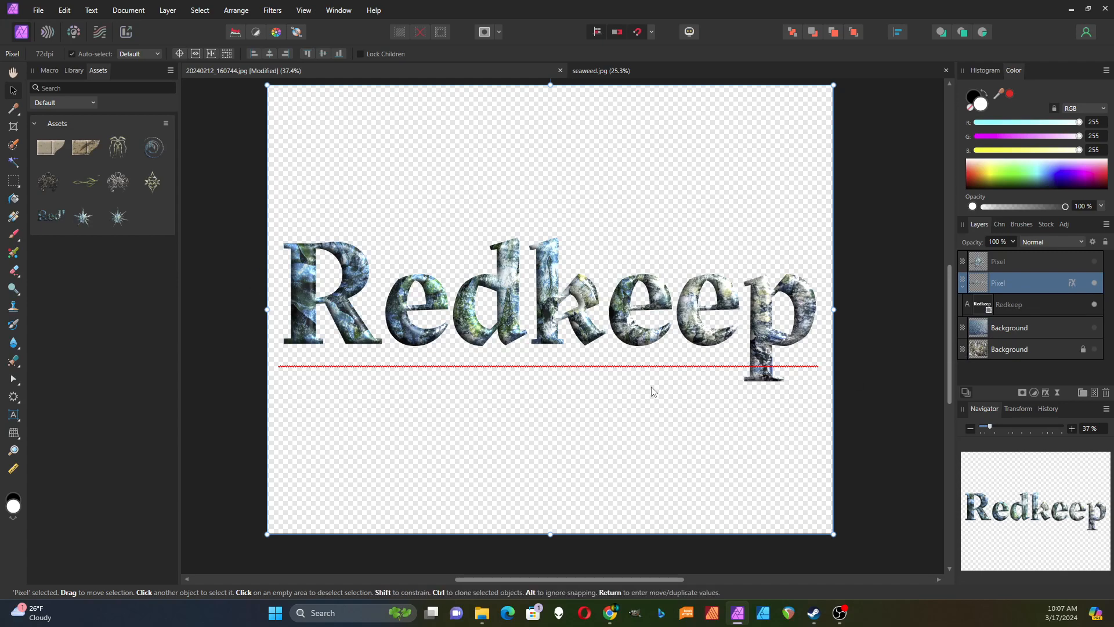
- Merge the visible Redkeep lettering into a new Pixel layer and hide the masked source layer
left_click(169, 11)
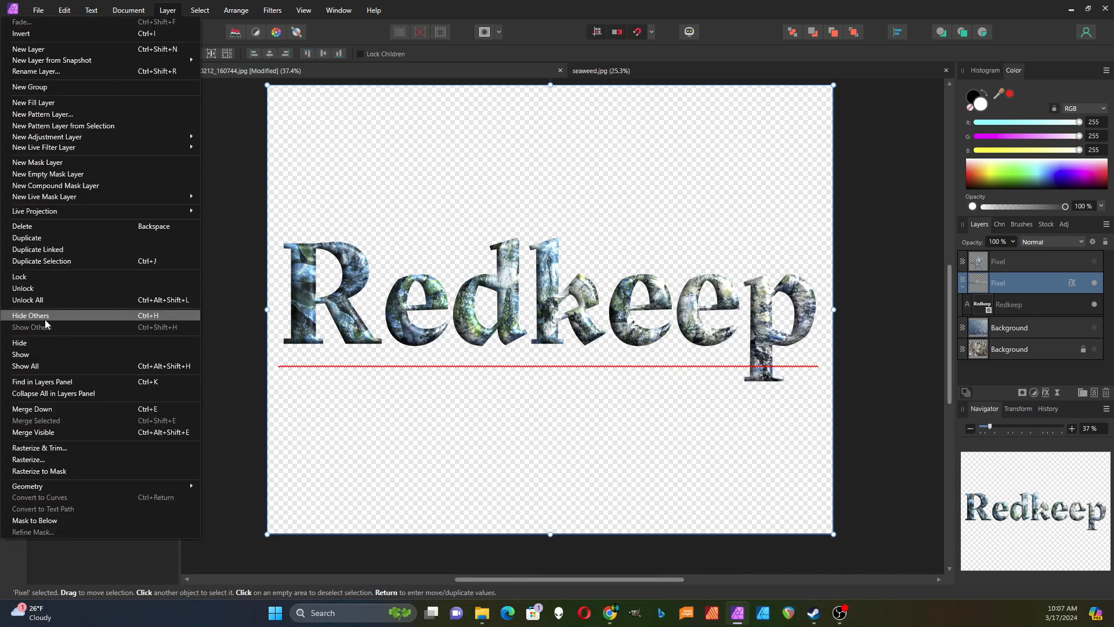
left_click(49, 436)
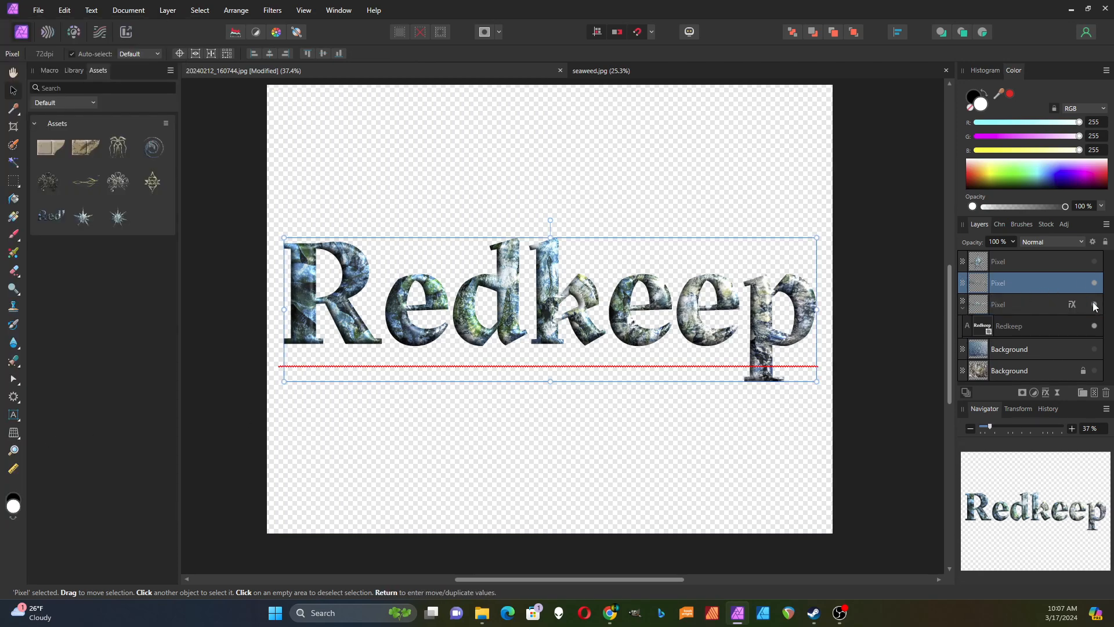
left_click(1094, 305)
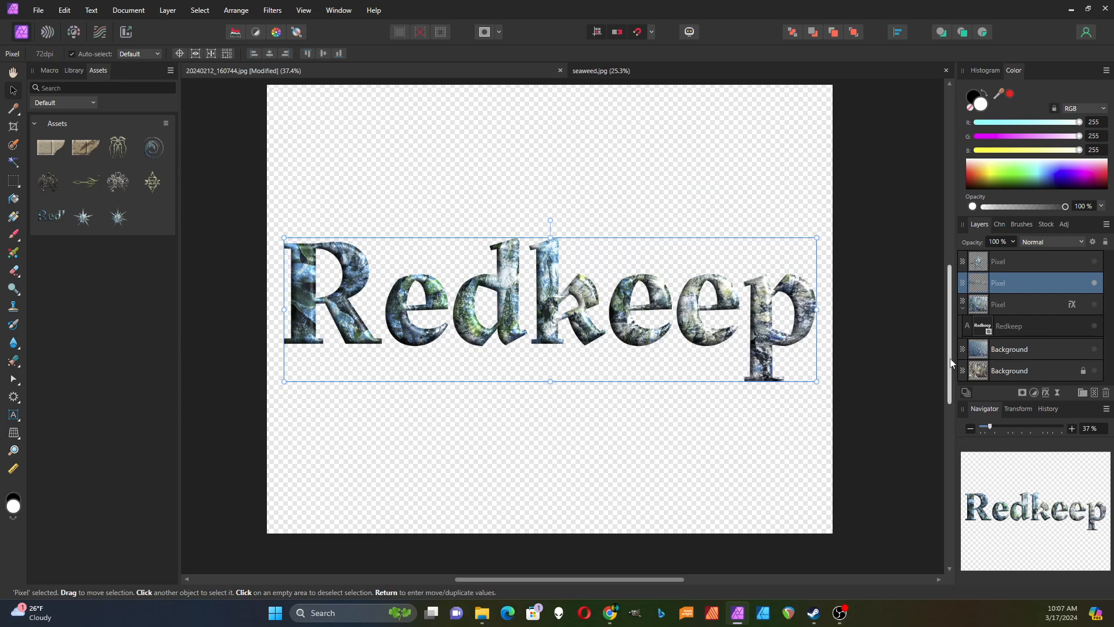
- Add a Brightness / Contrast adjustment above the merged lettering with brightness -19% and contrast about 18%
left_click(1033, 392)
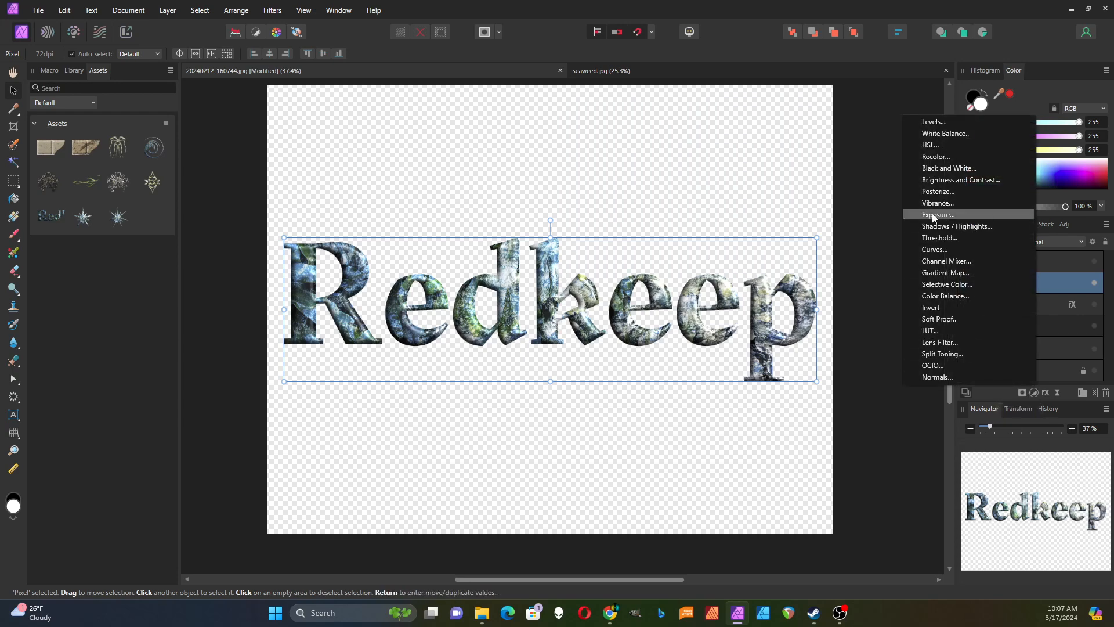
left_click(943, 181)
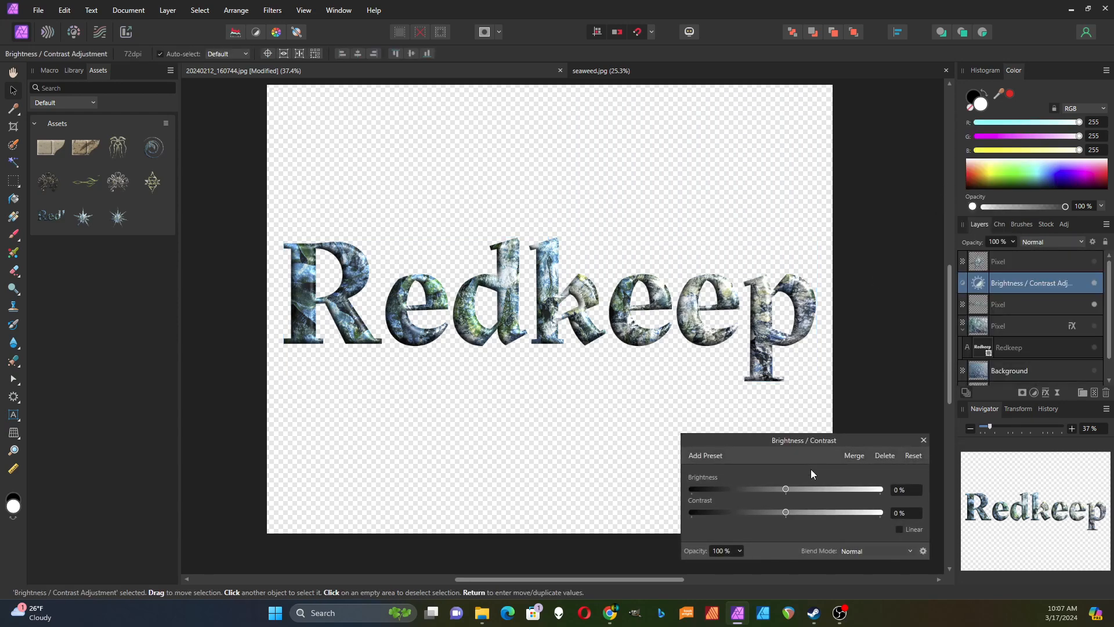
left_click_drag(785, 488, 798, 513)
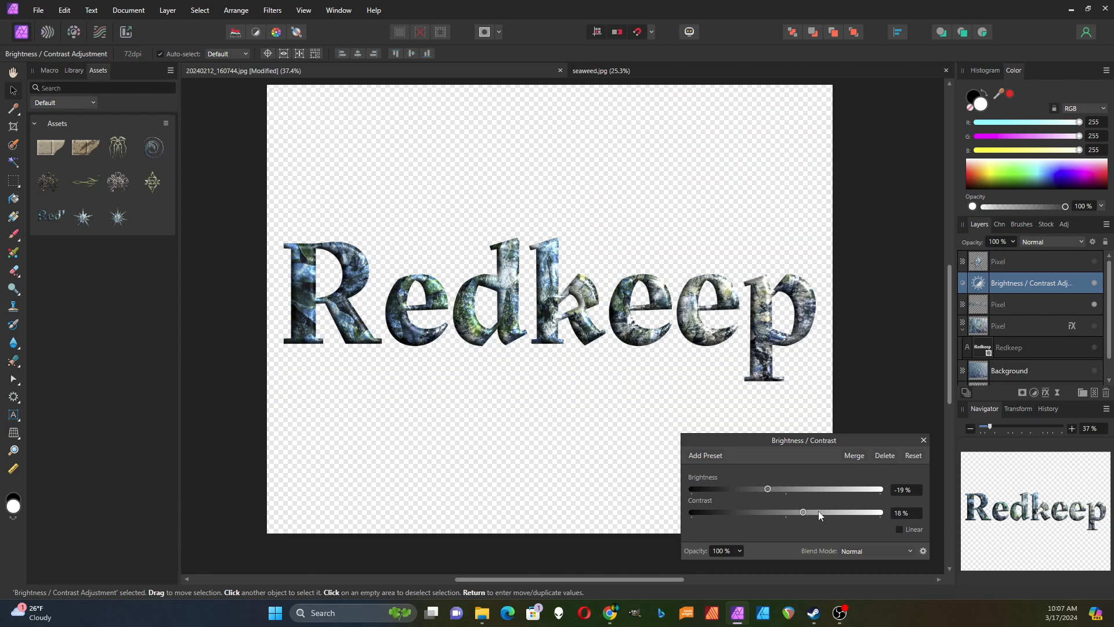
left_click(923, 440)
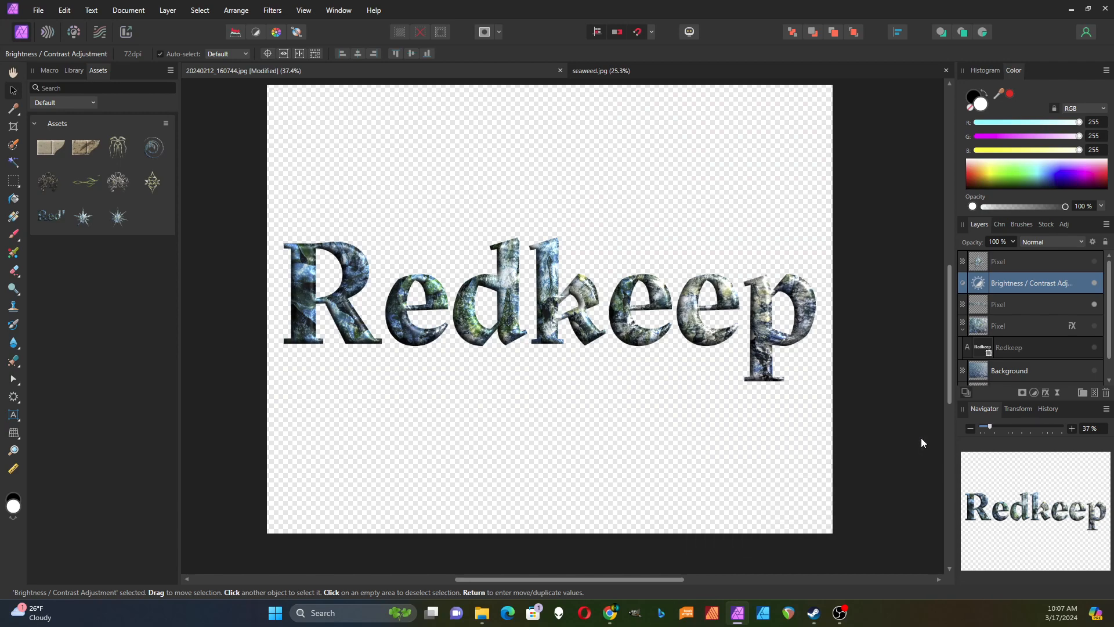